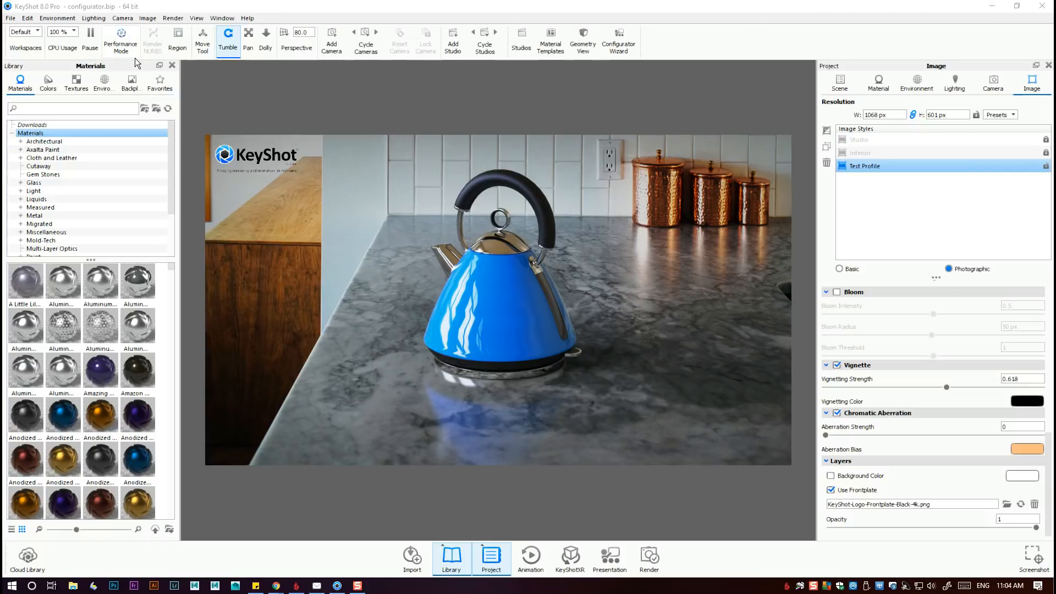
# Preview the Dark interface theme in the preferences, return to Light, and close the preferences without saving.
pyautogui.click(27, 19)
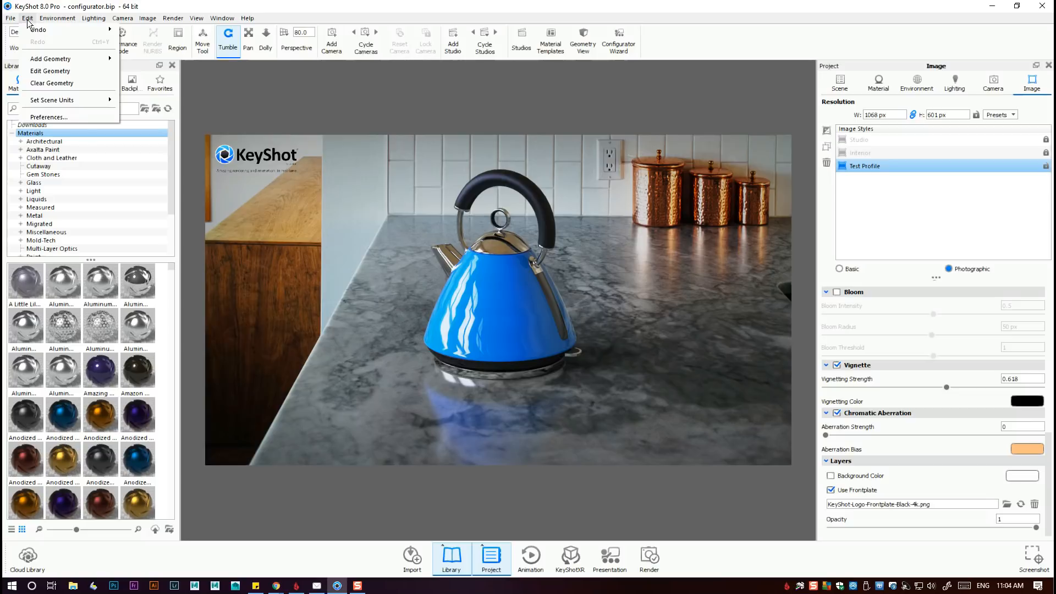
pyautogui.click(81, 118)
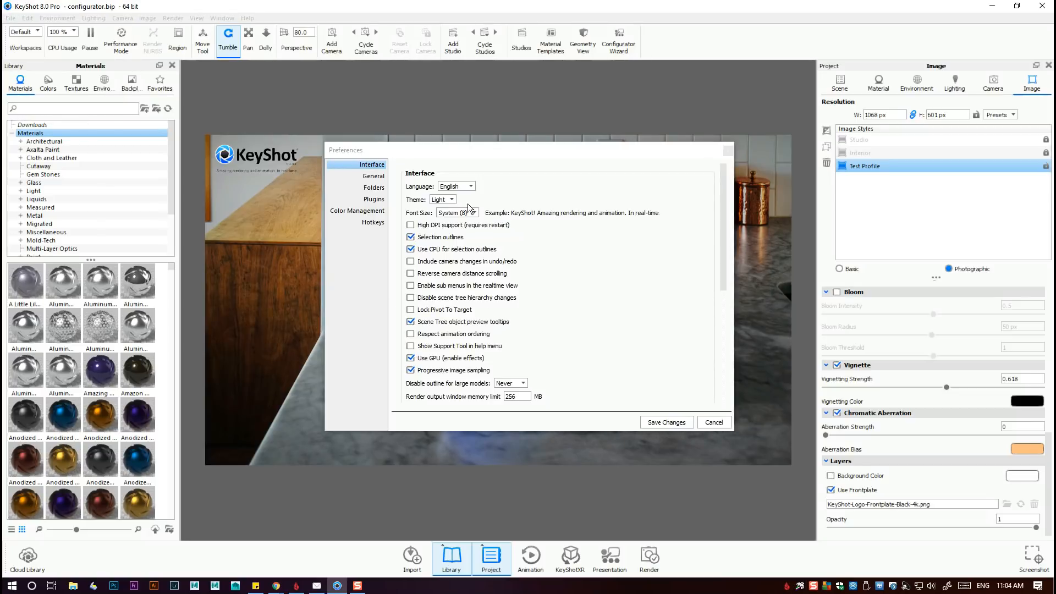
pyautogui.click(452, 200)
pyautogui.click(450, 216)
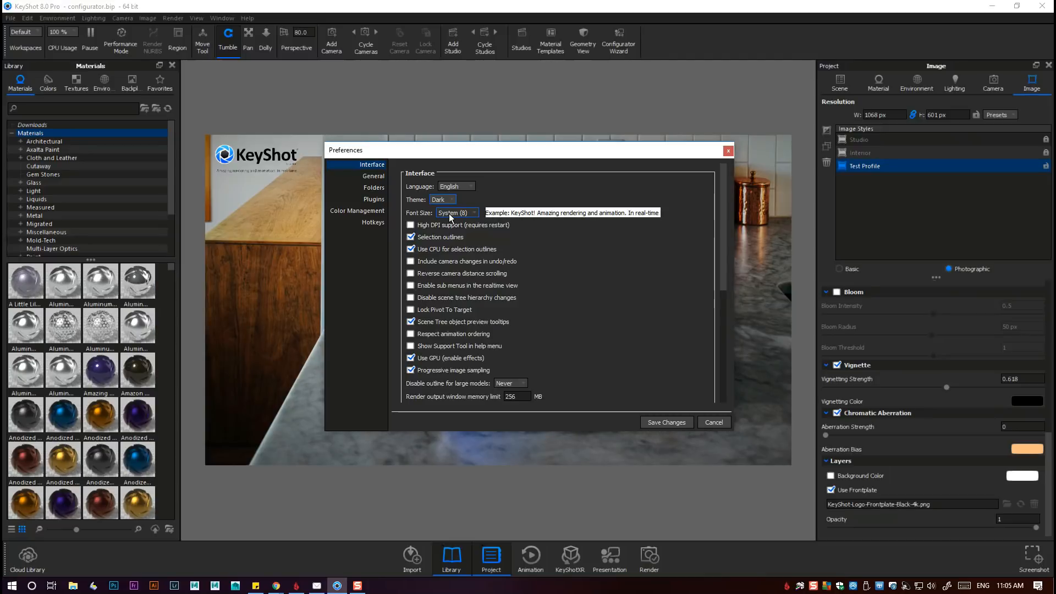
pyautogui.click(453, 201)
pyautogui.click(442, 215)
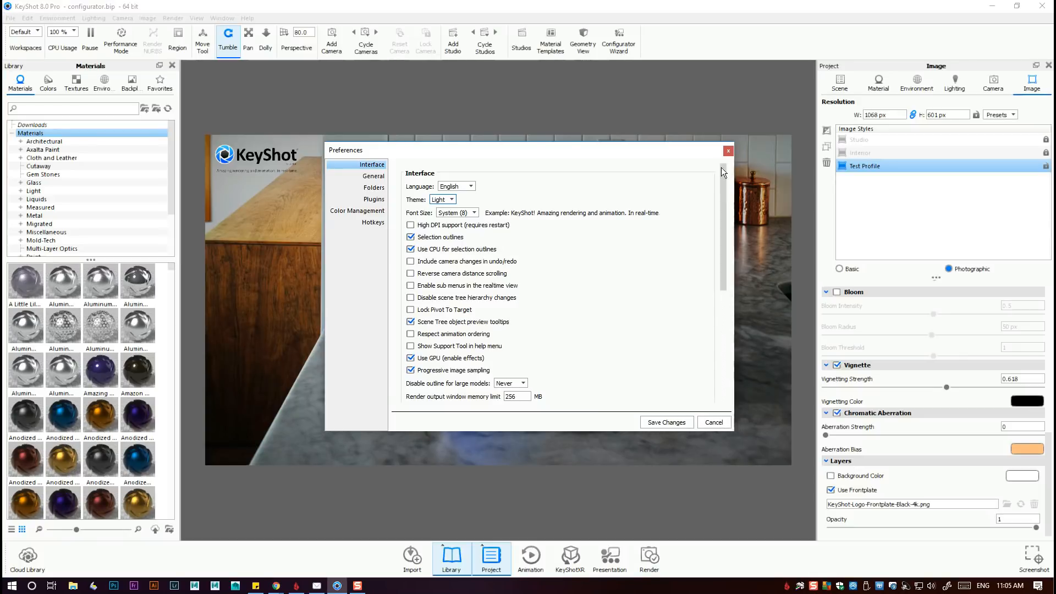
pyautogui.click(728, 150)
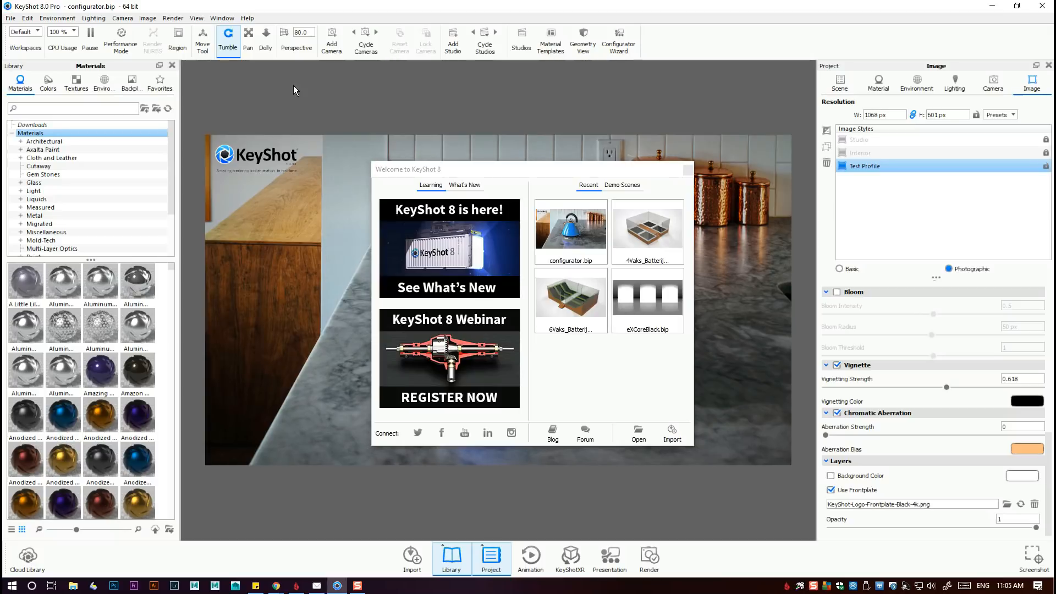
# Open the configurator.bip demo scene and show its image settings.
pyautogui.click(629, 185)
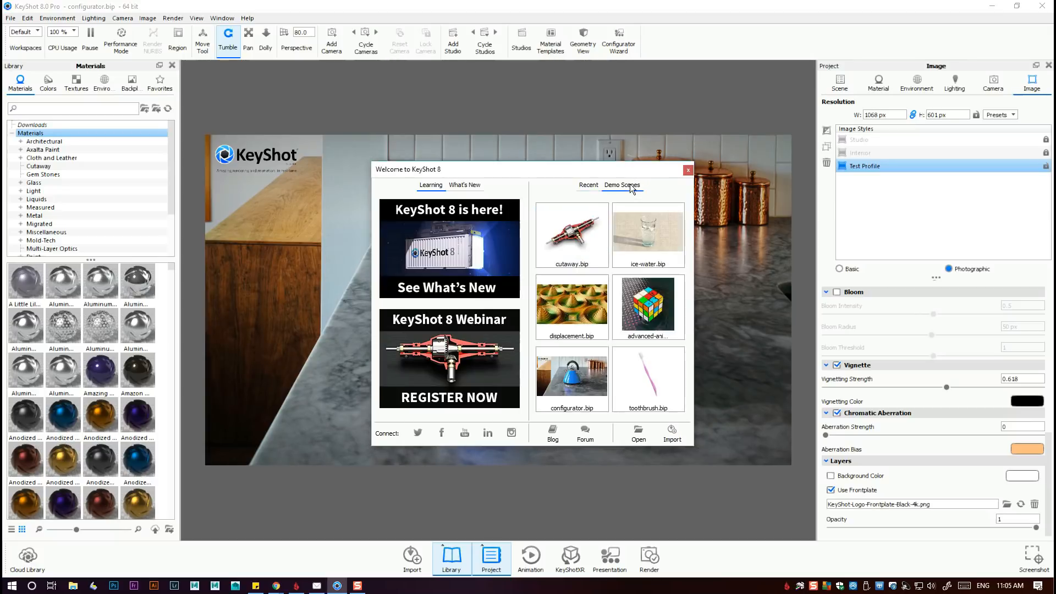
pyautogui.click(574, 379)
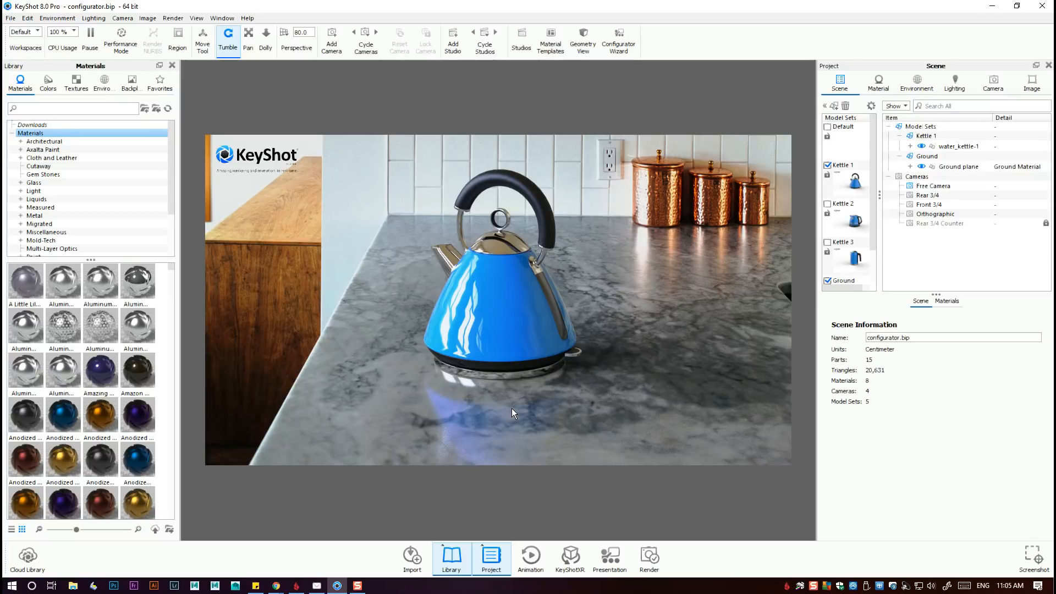
pyautogui.click(1032, 84)
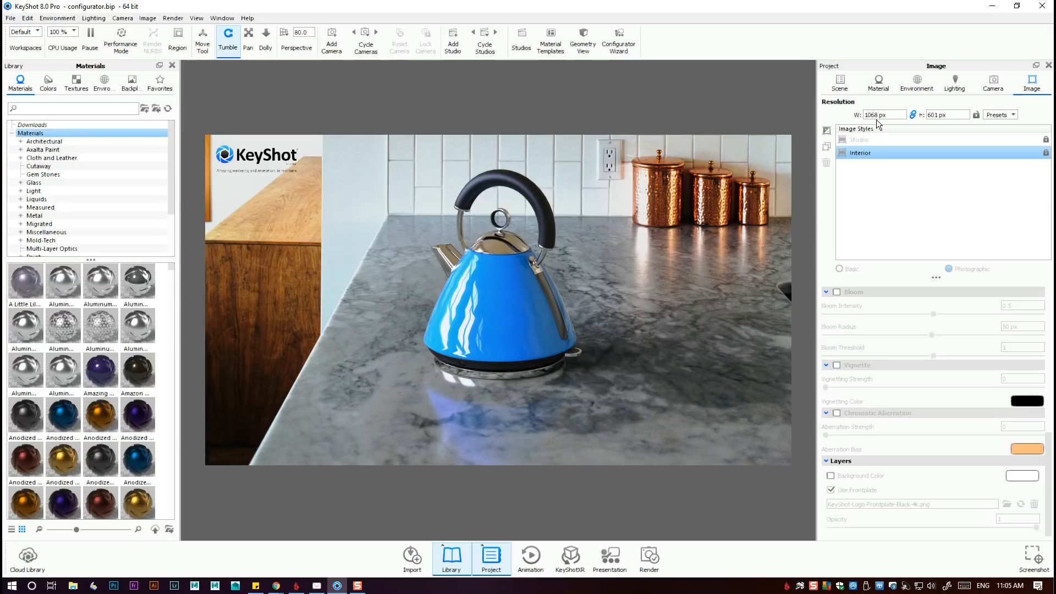
# Look through the landscape, portrait and custom resolution presets for the image, leaving the resolution as it is.
pyautogui.click(1014, 115)
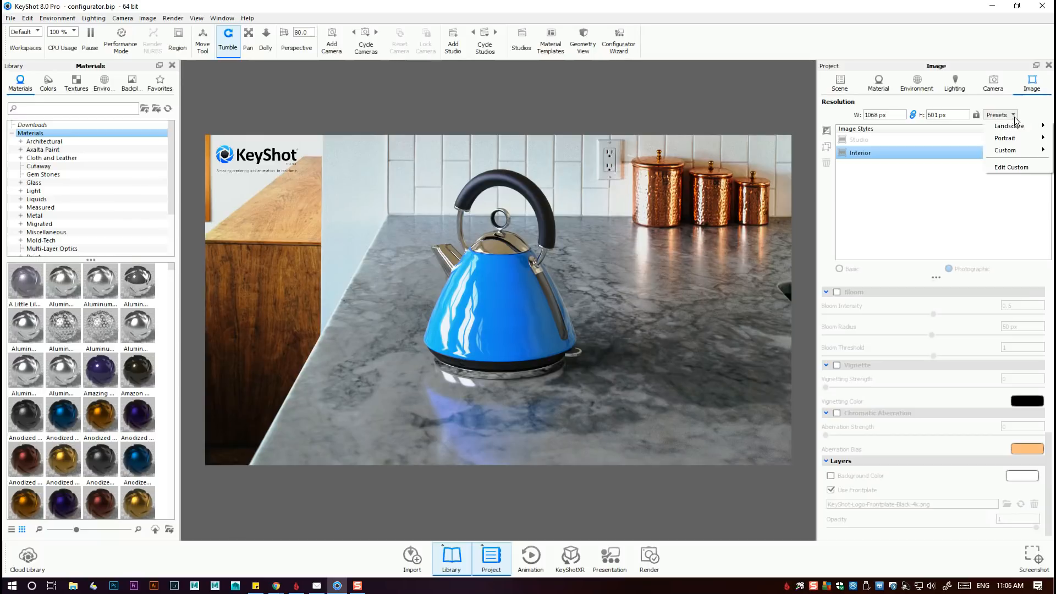
pyautogui.moveTo(1015, 127)
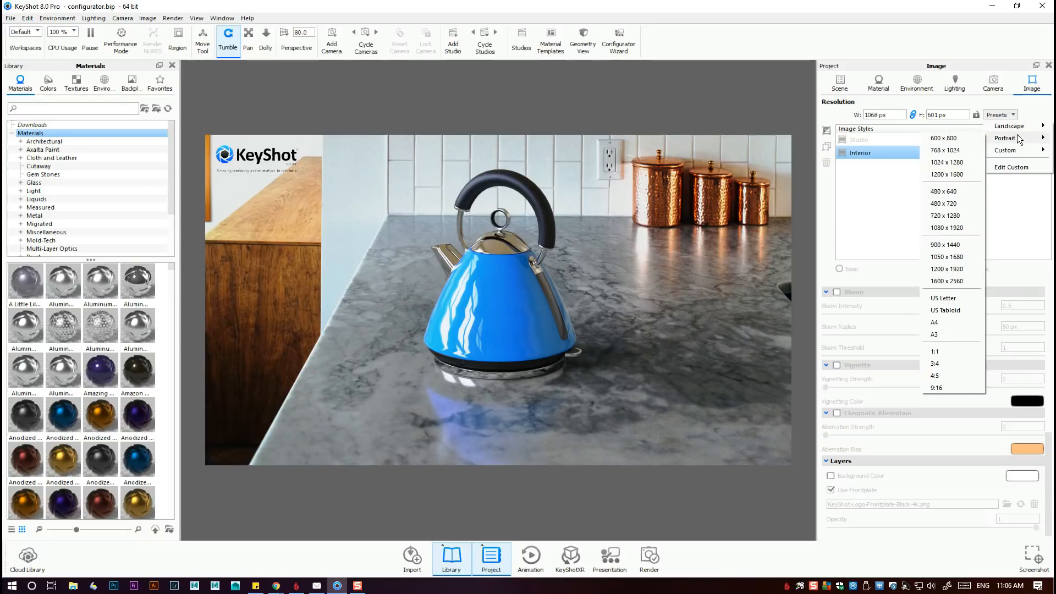
pyautogui.moveTo(1026, 153)
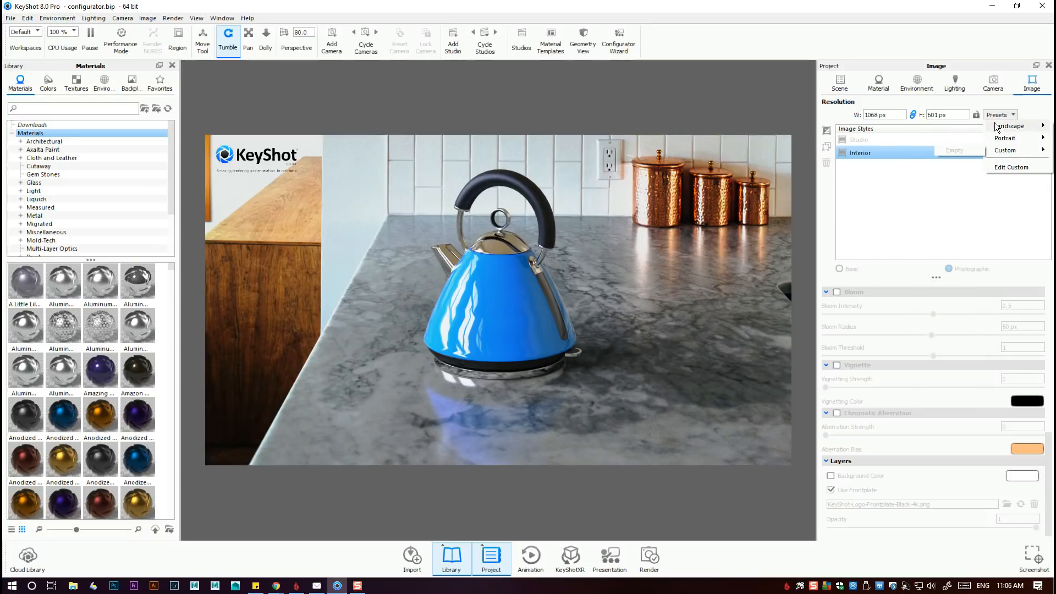
pyautogui.click(1032, 104)
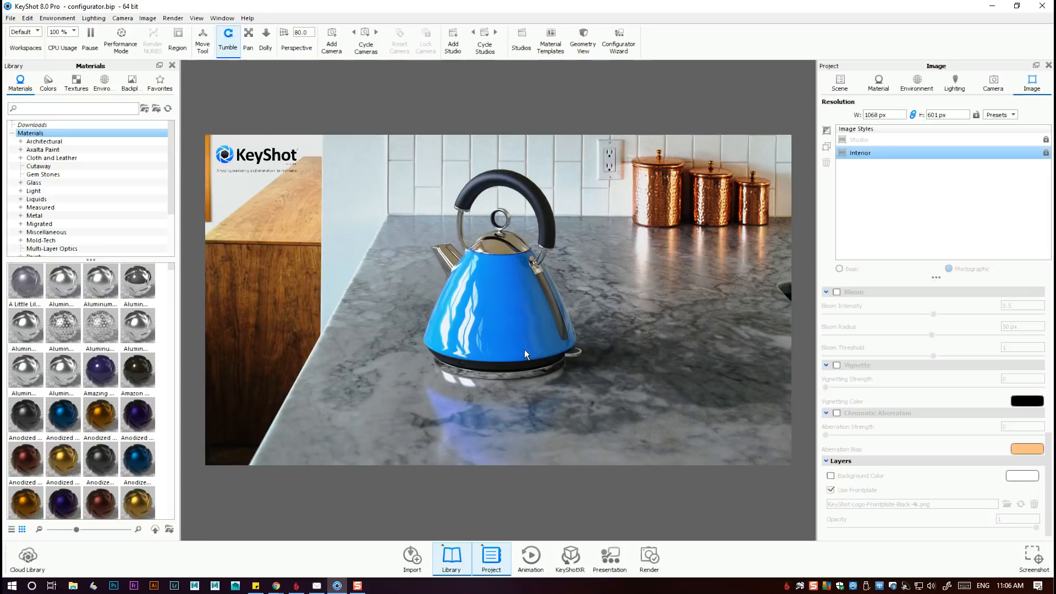
# Compare the Studio and Interior image styles, and create an unlocked copy of Interior.
pyautogui.click(868, 138)
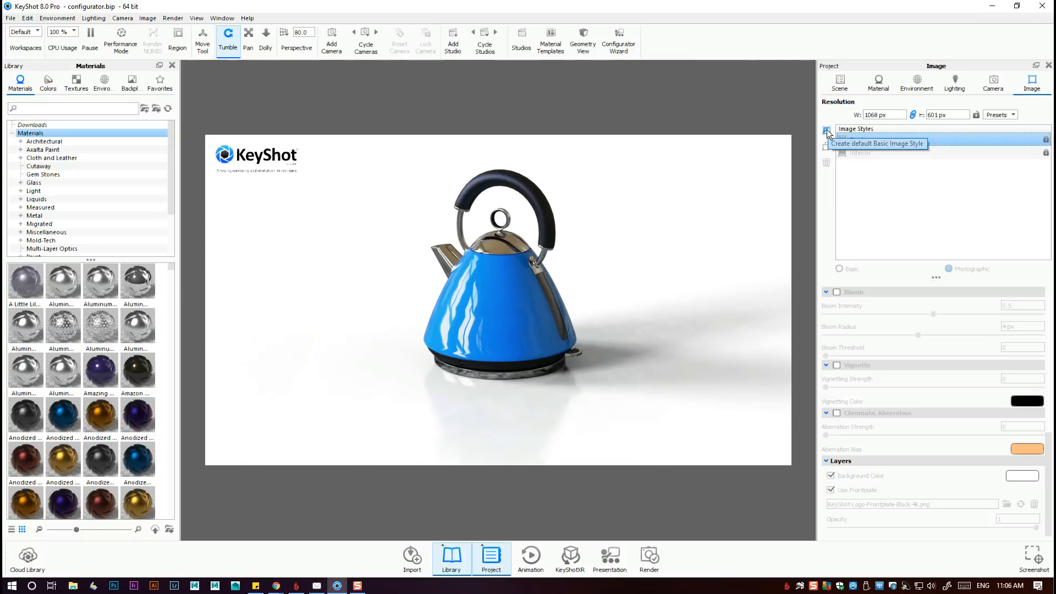
pyautogui.click(861, 156)
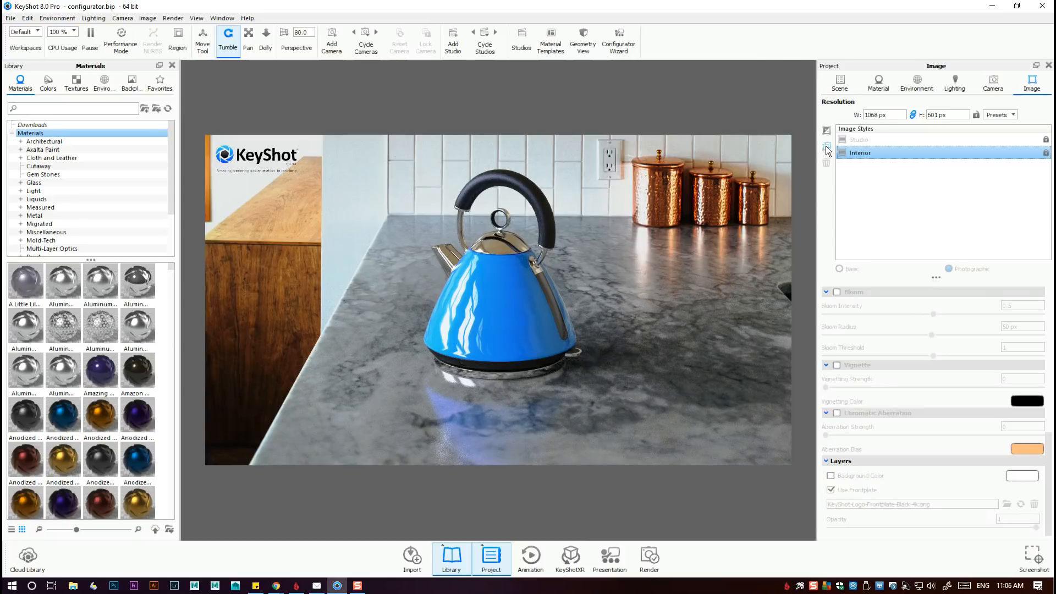
pyautogui.click(826, 148)
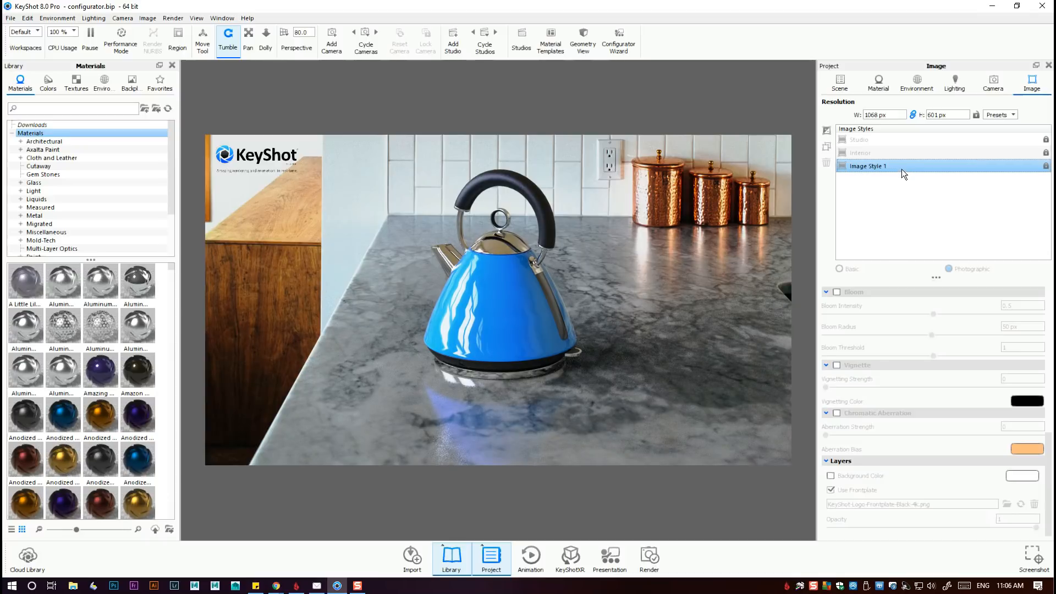
pyautogui.click(1045, 167)
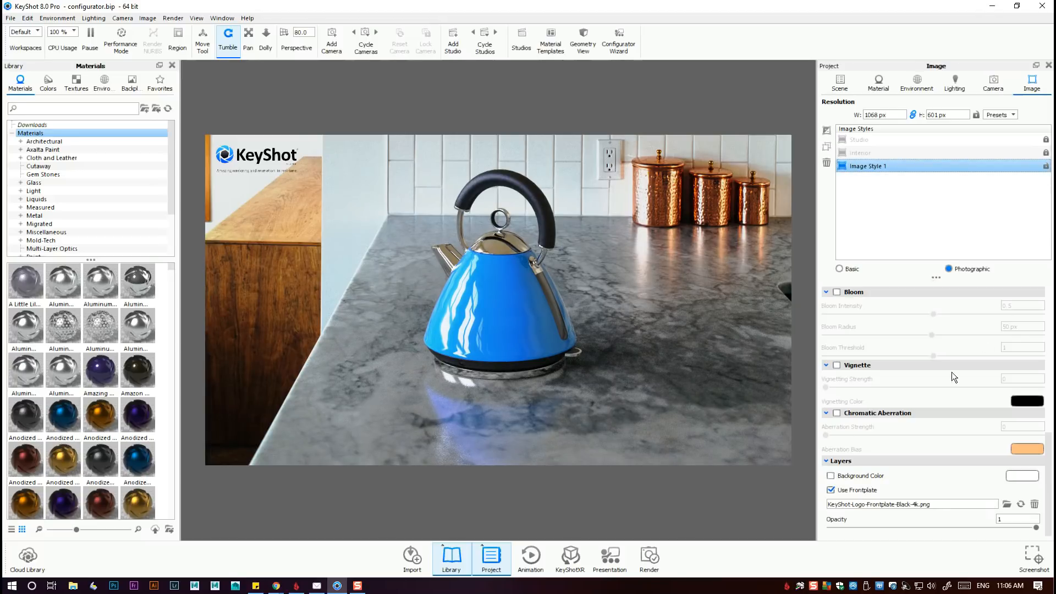
# Rename the unlocked copy of the Interior image style as New test.
pyautogui.doubleClick(880, 169)
pyautogui.write('New test')
pyautogui.press('Return')
# Set the tone mapping exposure of the New test style to about 0.048 EV.
pyautogui.scroll(5, 1012, 316)
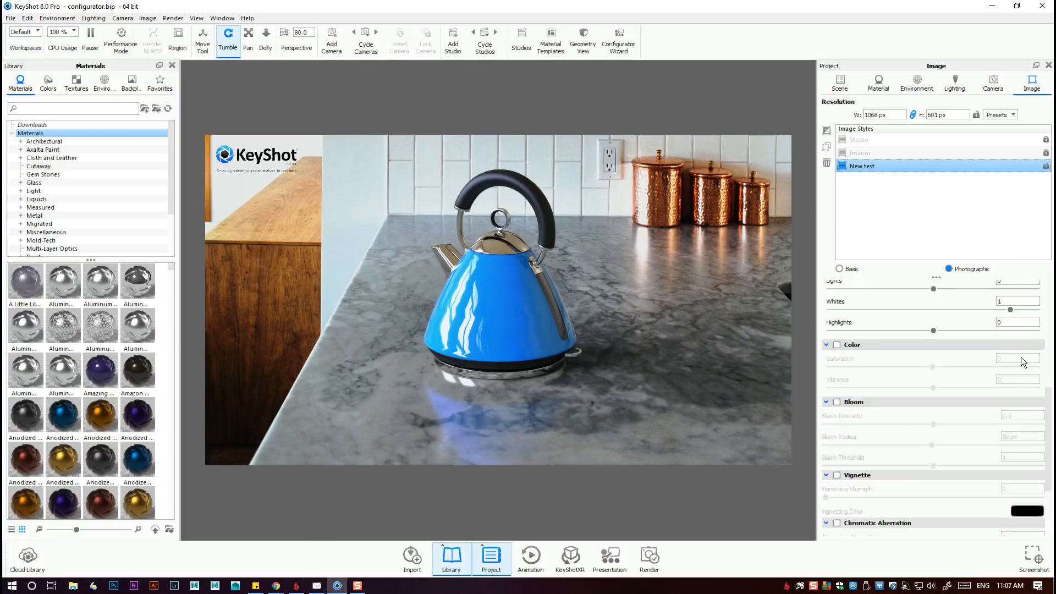
pyautogui.scroll(1, 1021, 358)
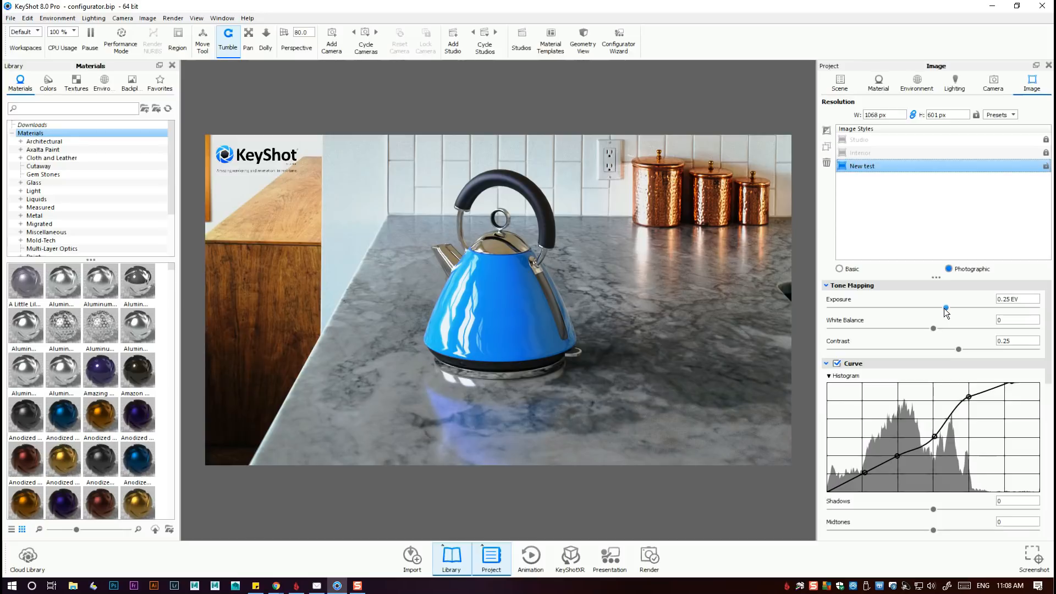
pyautogui.moveTo(944, 308)
pyautogui.mouseDown()
pyautogui.moveTo(809, 308)
pyautogui.moveTo(1036, 307)
pyautogui.moveTo(930, 314)
pyautogui.mouseUp()
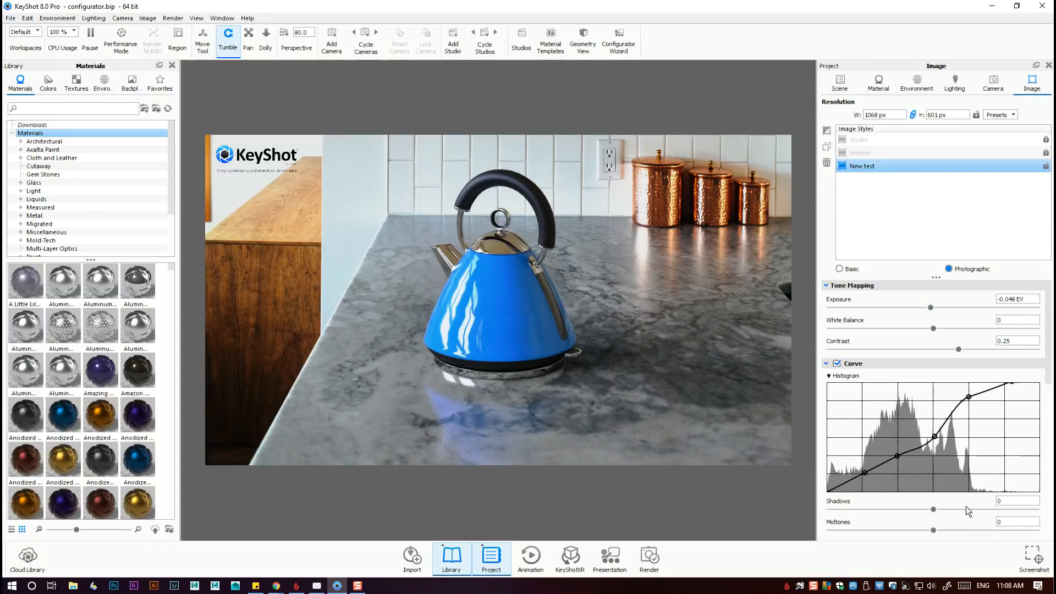
pyautogui.moveTo(932, 307)
pyautogui.mouseDown()
pyautogui.moveTo(1013, 308)
pyautogui.moveTo(910, 315)
pyautogui.moveTo(937, 314)
pyautogui.mouseUp()
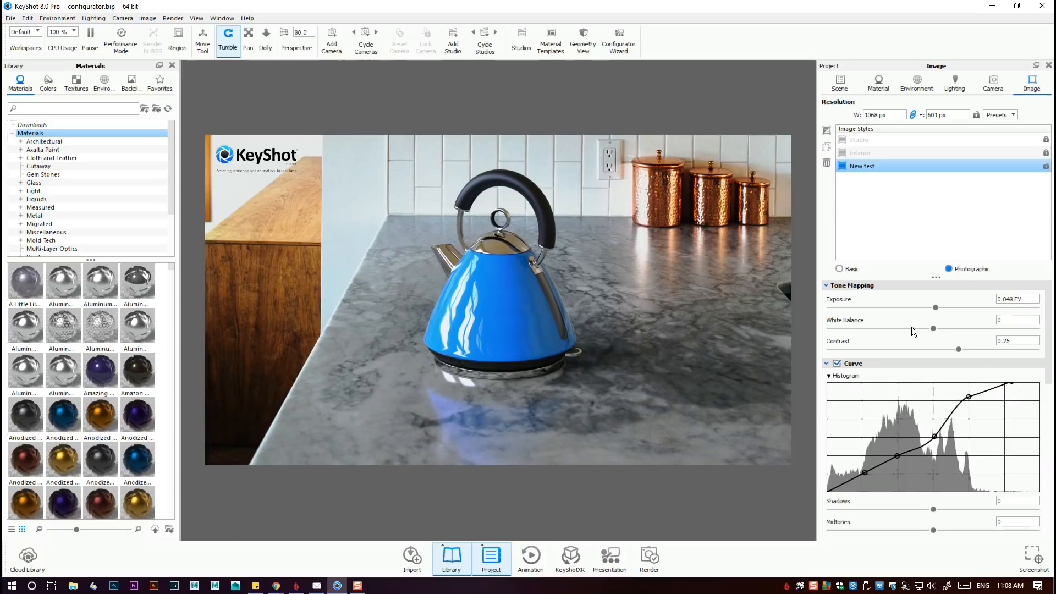
# Try cooler and warmer white balance, settling at about 0.002, and reduce the contrast to about 0.056.
pyautogui.moveTo(932, 329); pyautogui.dragTo(955, 335)
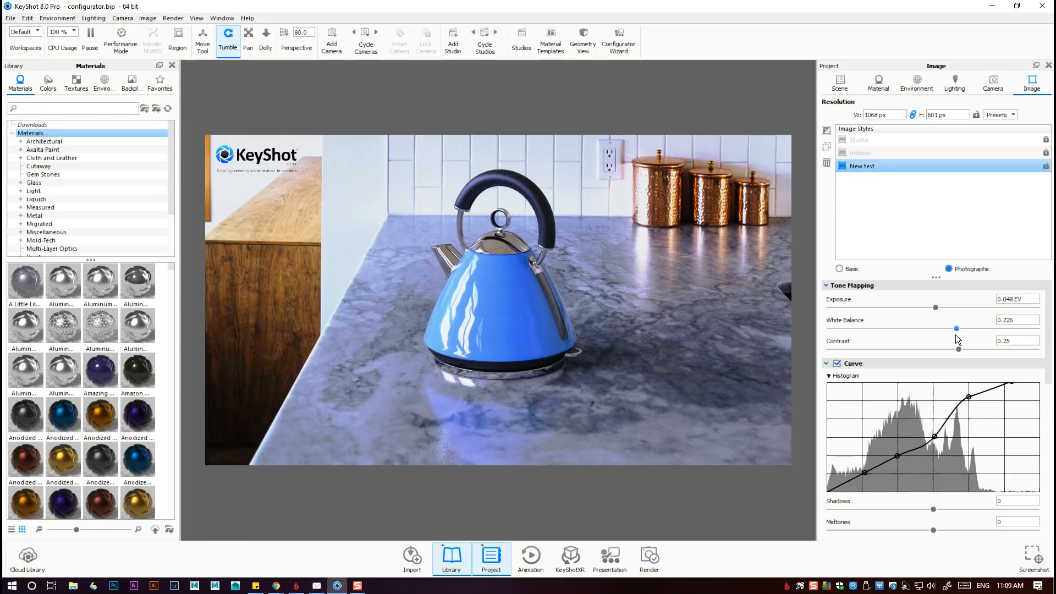
pyautogui.moveTo(956, 337); pyautogui.dragTo(900, 329)
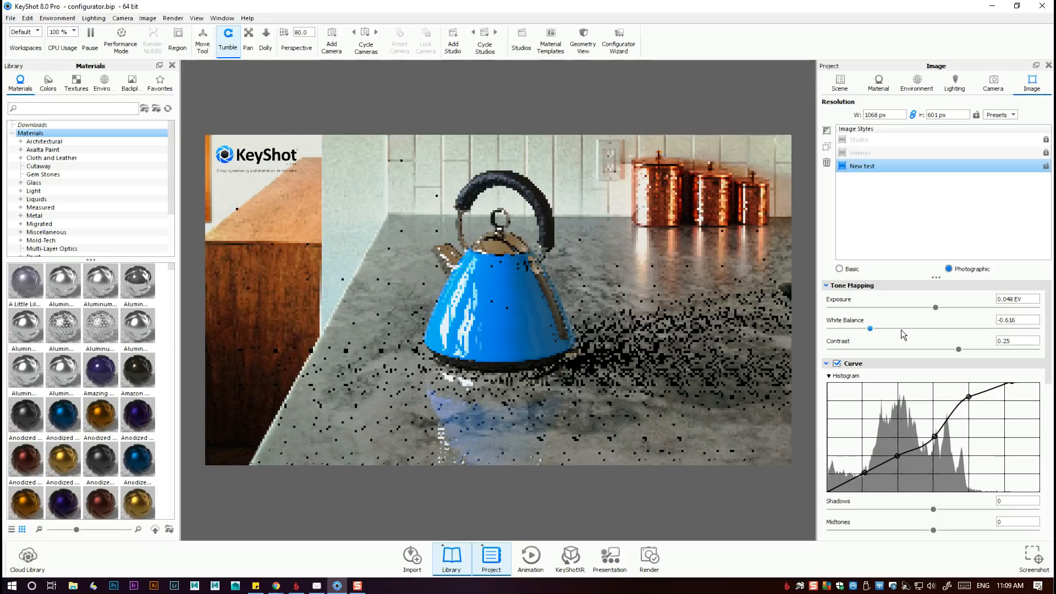
pyautogui.click(933, 328)
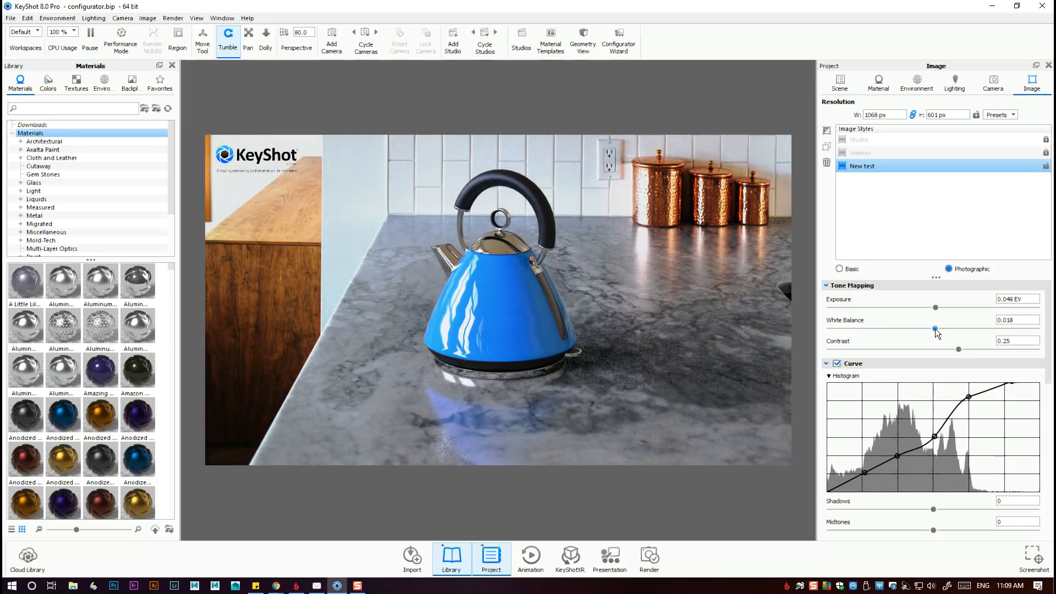
pyautogui.moveTo(935, 328); pyautogui.dragTo(932, 328)
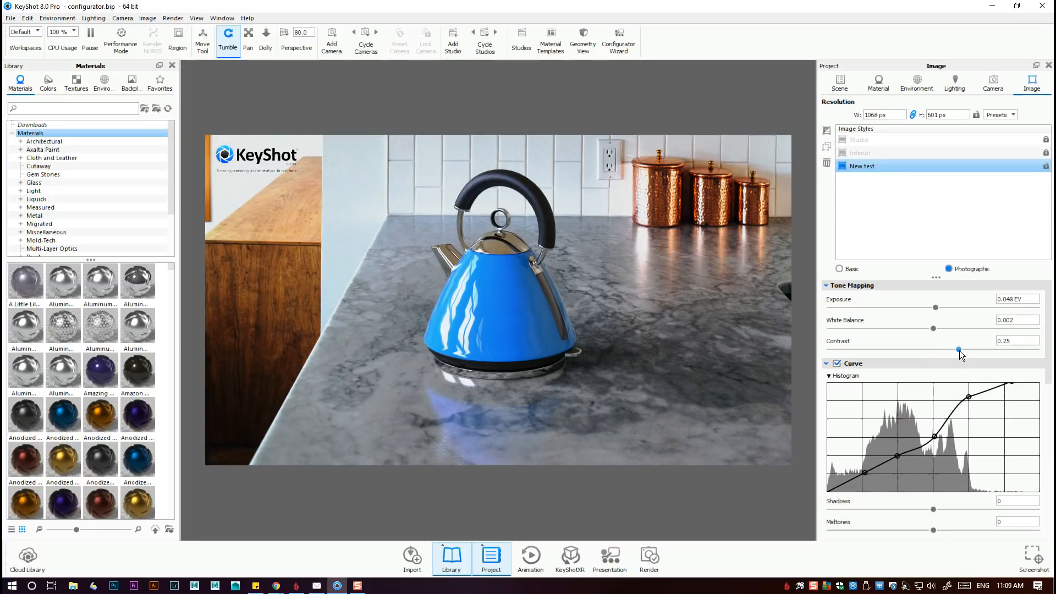
pyautogui.moveTo(959, 349)
pyautogui.mouseDown()
pyautogui.moveTo(997, 352)
pyautogui.moveTo(910, 355)
pyautogui.moveTo(940, 355)
pyautogui.mouseUp()
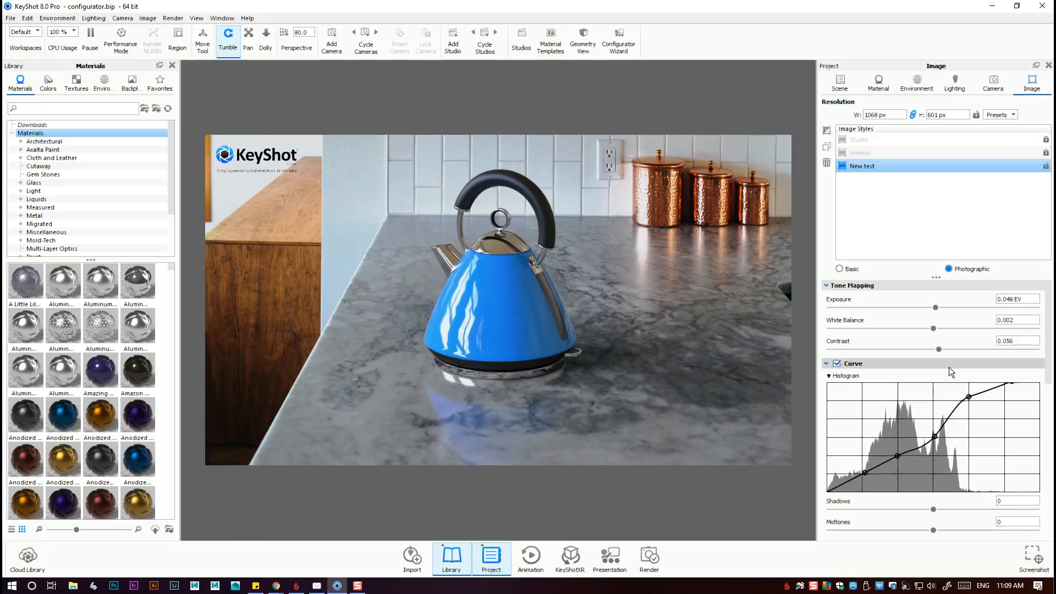
# Adjust the tone curve to Shadows 0.024, Midtones -0.003, Lights -0.062, Whites 0.125 and Highlights 0.015.
pyautogui.scroll(-1, 963, 379)
pyautogui.scroll(1, 962, 378)
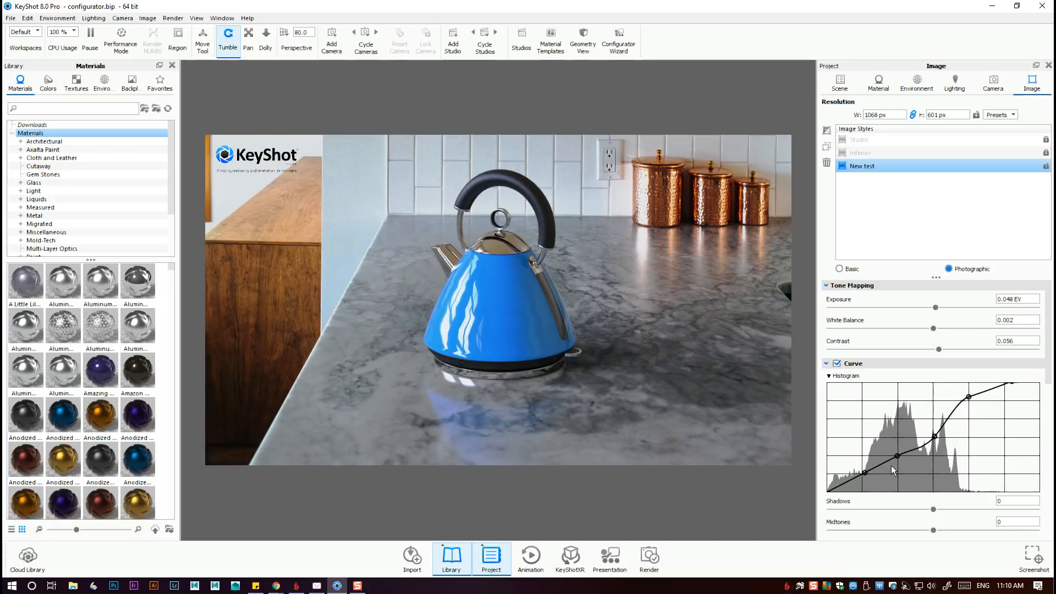
pyautogui.moveTo(895, 457); pyautogui.dragTo(899, 456)
pyautogui.scroll(-2, 962, 444)
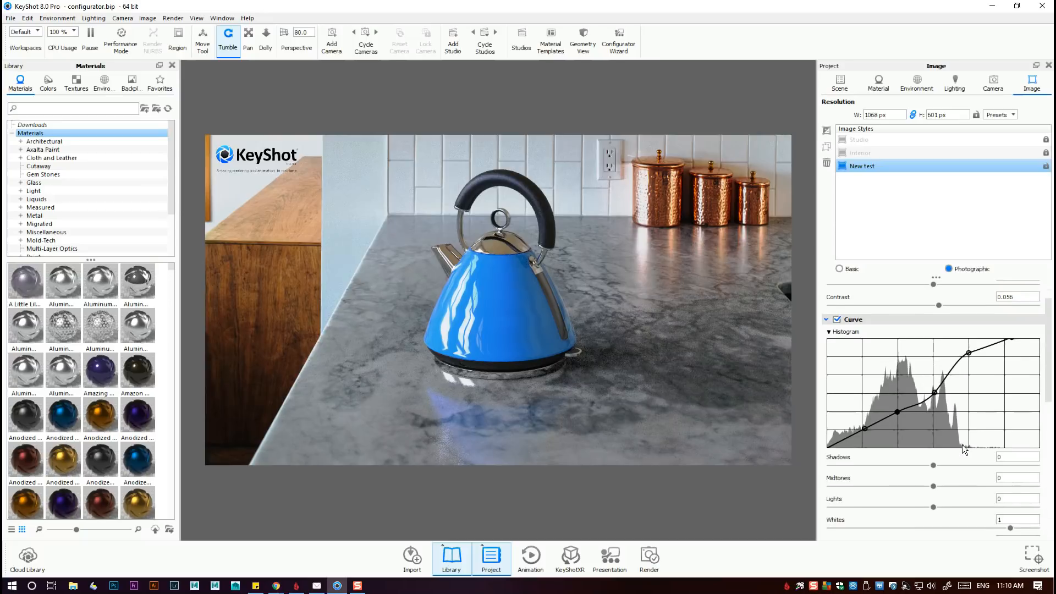
pyautogui.scroll(-1, 962, 444)
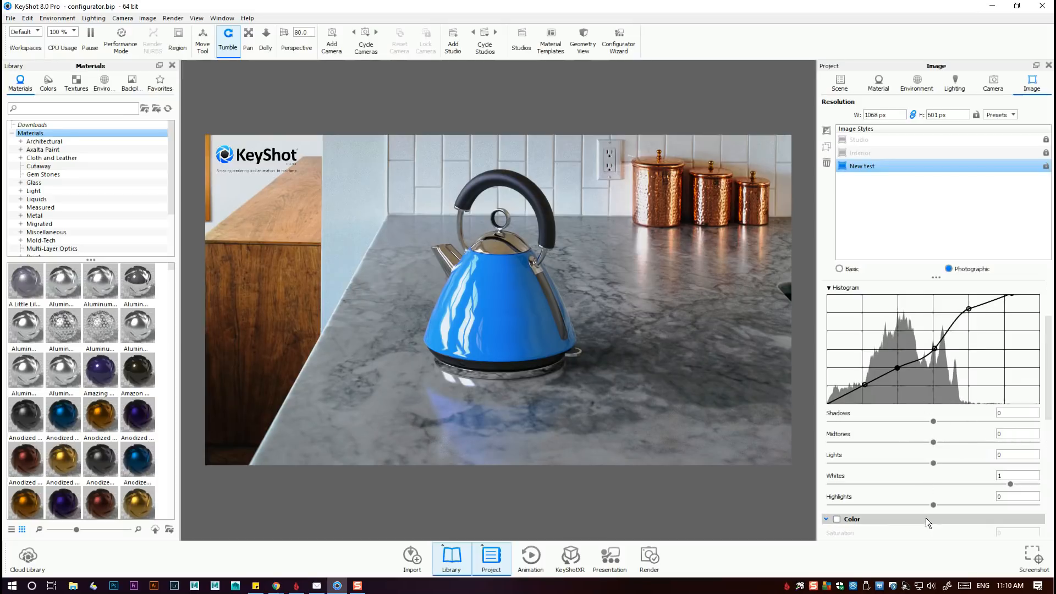
pyautogui.moveTo(933, 420)
pyautogui.mouseDown()
pyautogui.moveTo(1010, 420)
pyautogui.moveTo(911, 421)
pyautogui.moveTo(1036, 420)
pyautogui.moveTo(936, 424)
pyautogui.mouseUp()
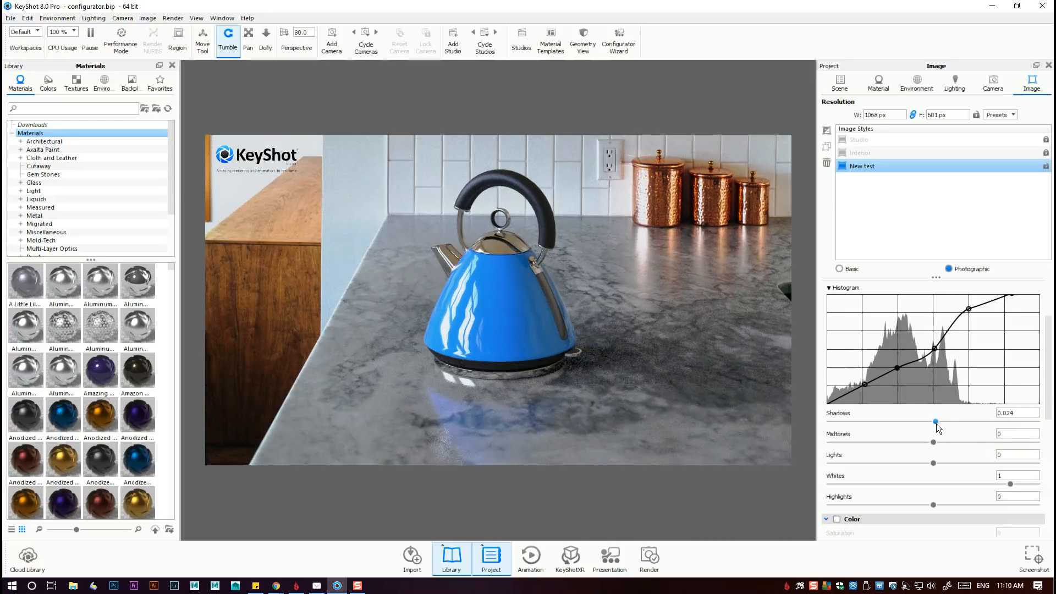
pyautogui.moveTo(934, 440); pyautogui.dragTo(1026, 452)
pyautogui.moveTo(1036, 463); pyautogui.dragTo(926, 463)
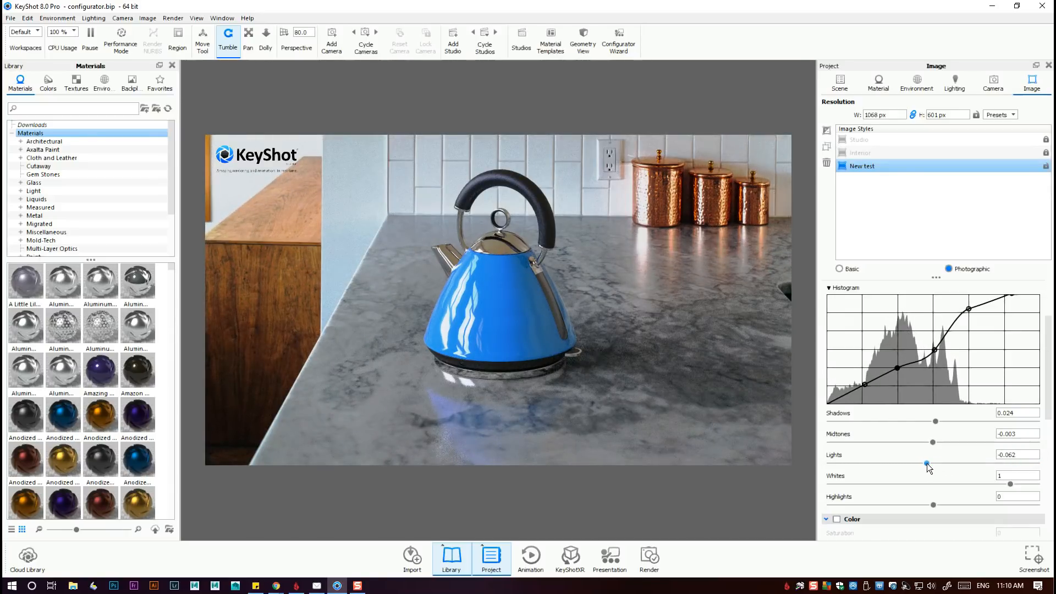
pyautogui.moveTo(1009, 483); pyautogui.dragTo(815, 515)
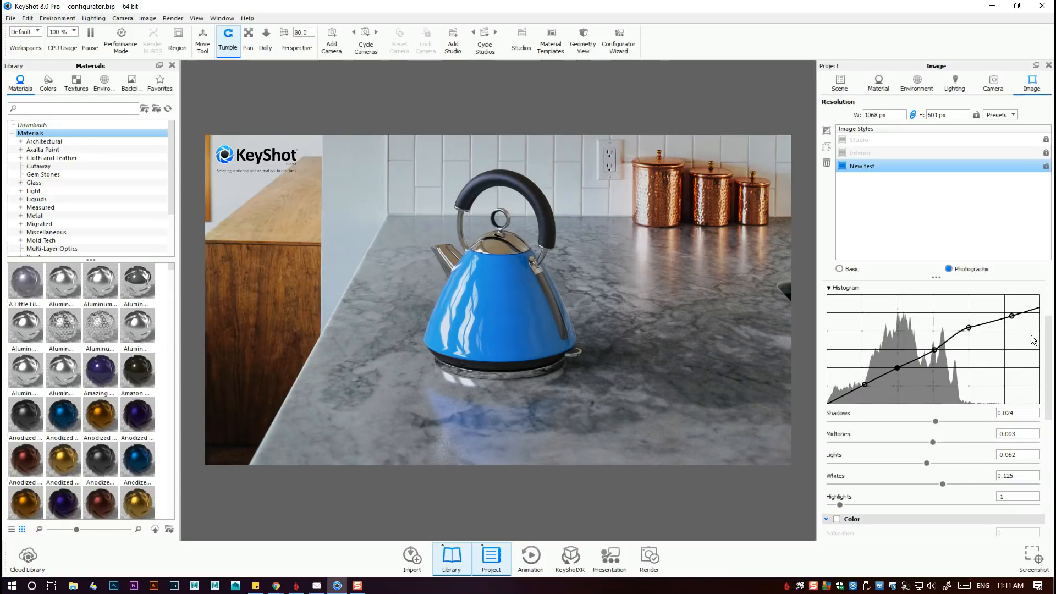
pyautogui.moveTo(841, 504); pyautogui.dragTo(936, 507)
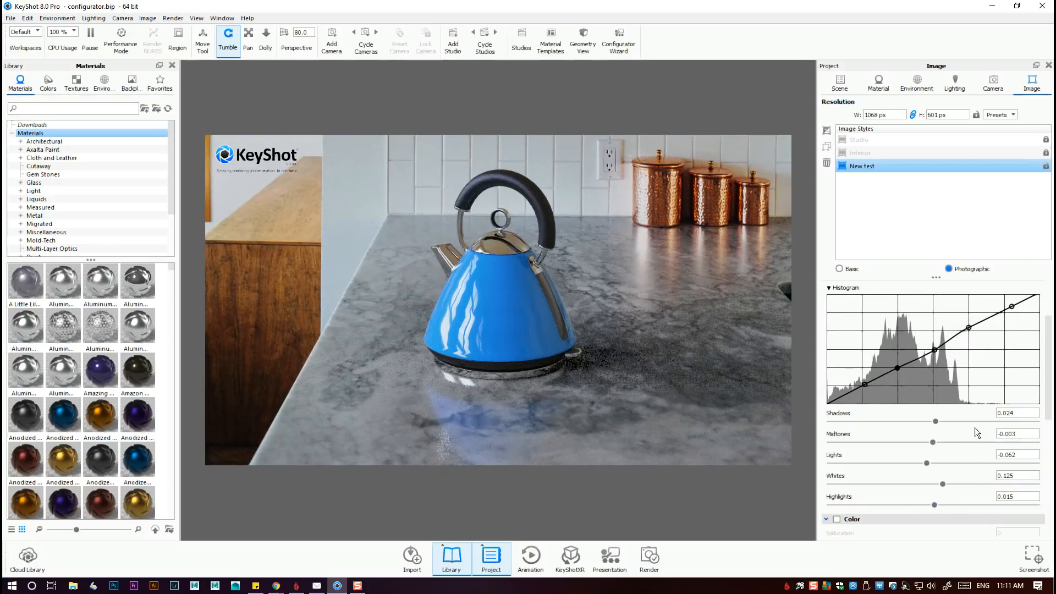
# Enable color adjustment for the New test style and raise Saturation to about 0.546 and Vibrance to 0.35.
pyautogui.moveTo(1046, 381); pyautogui.dragTo(1050, 436)
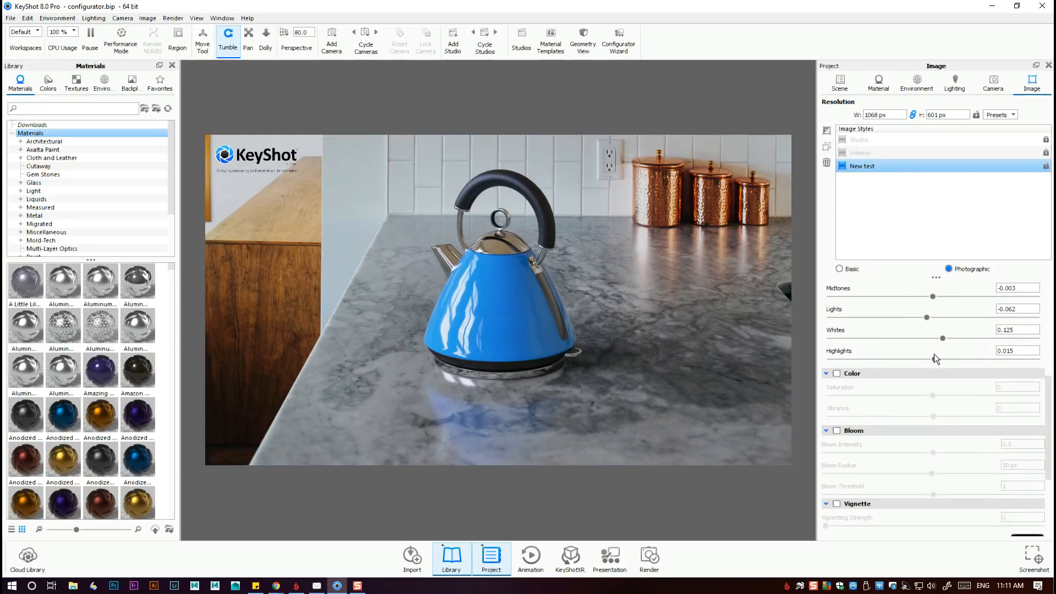
pyautogui.click(836, 374)
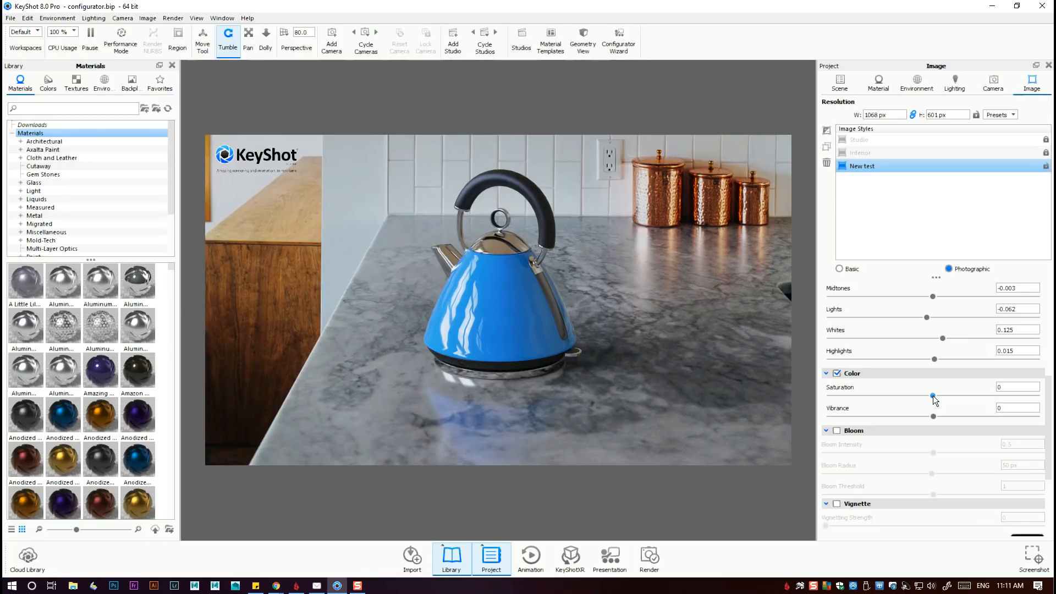
pyautogui.moveTo(932, 395); pyautogui.dragTo(970, 418)
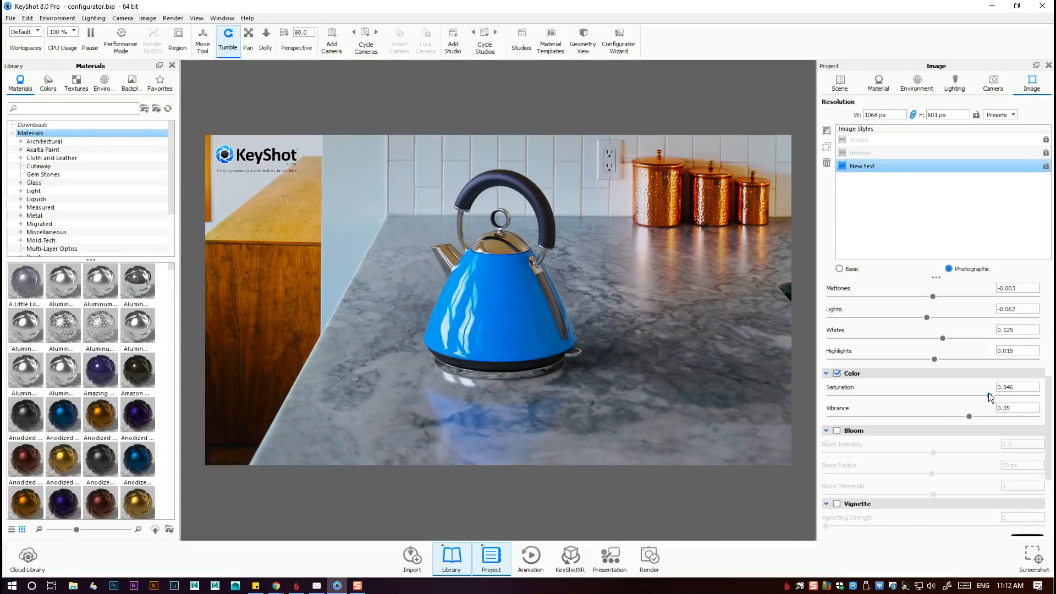
# Try a strongly desaturated look, and settle on Saturation of about 0.008 and Vibrance of about 0.098.
pyautogui.moveTo(988, 394); pyautogui.dragTo(878, 399)
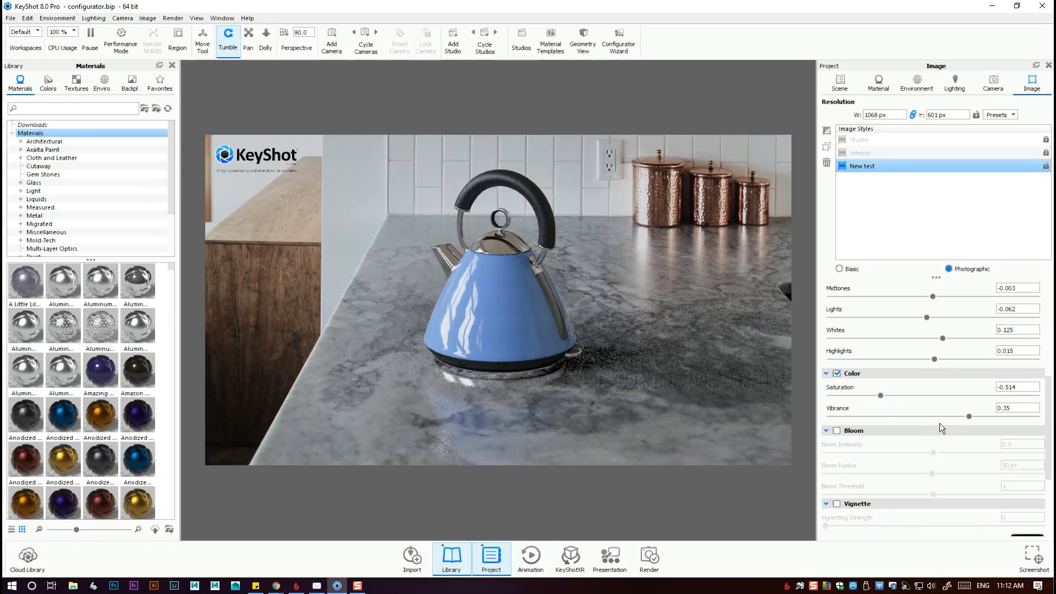
pyautogui.moveTo(971, 415); pyautogui.dragTo(943, 421)
pyautogui.moveTo(883, 394); pyautogui.dragTo(936, 397)
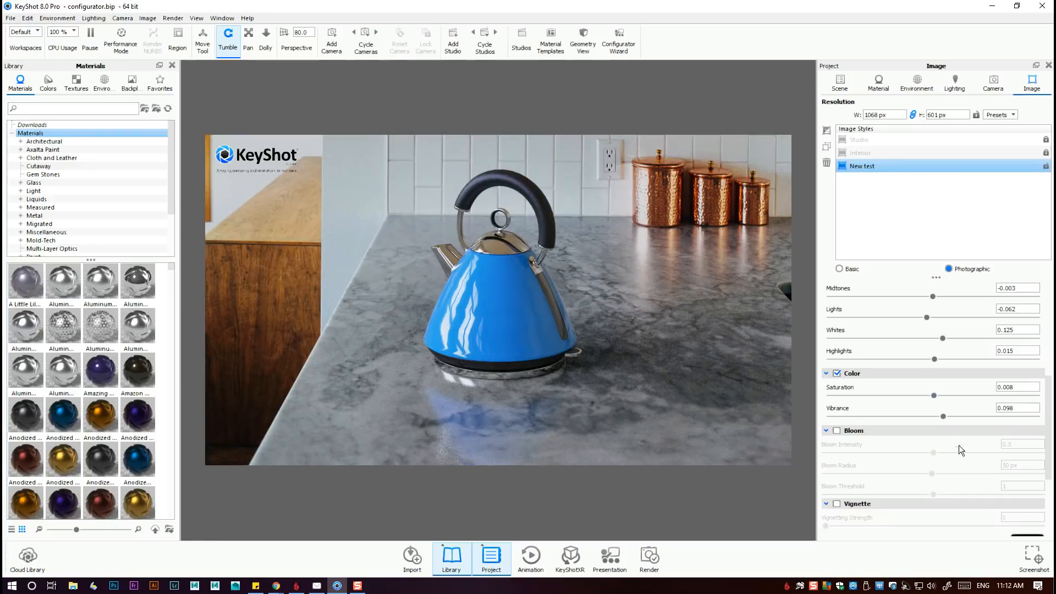
# Enable Bloom with an intensity of about 0.494 and Vignette with a strength of about 0.31.
pyautogui.scroll(-4, 942, 448)
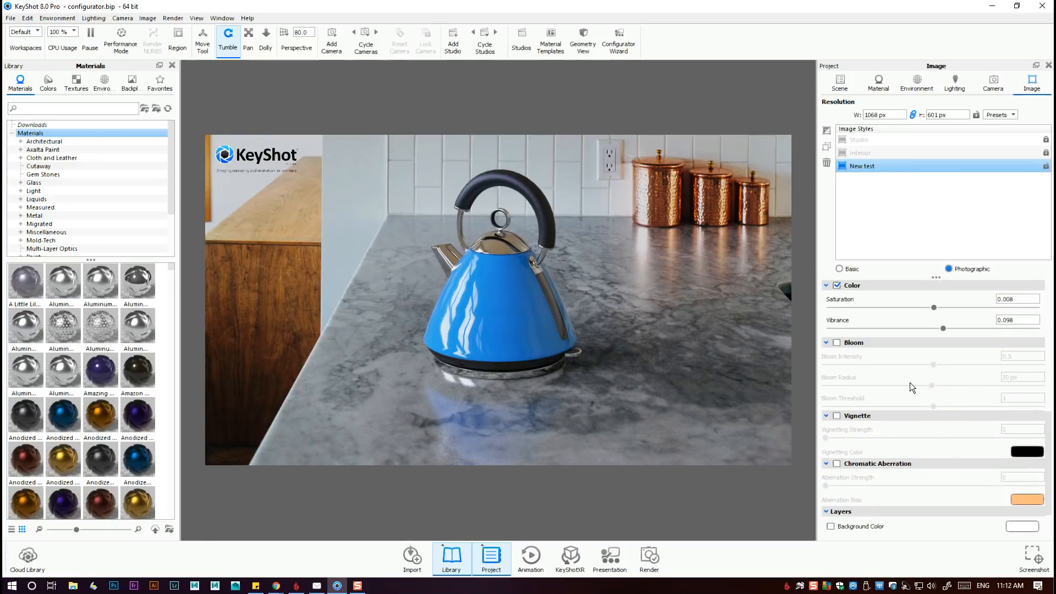
pyautogui.click(836, 342)
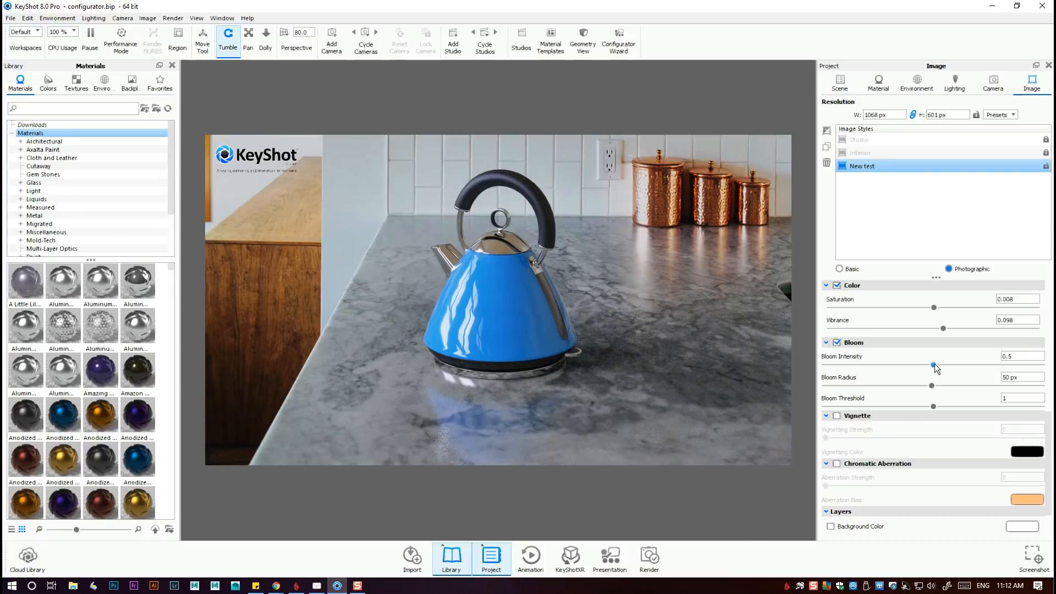
pyautogui.moveTo(933, 364); pyautogui.dragTo(932, 372)
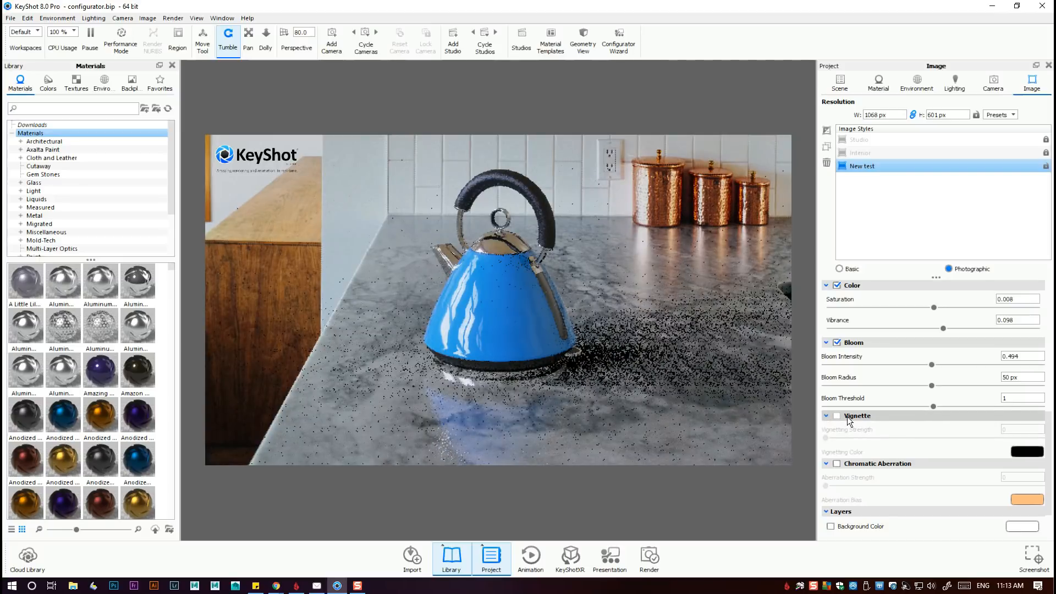
pyautogui.click(837, 416)
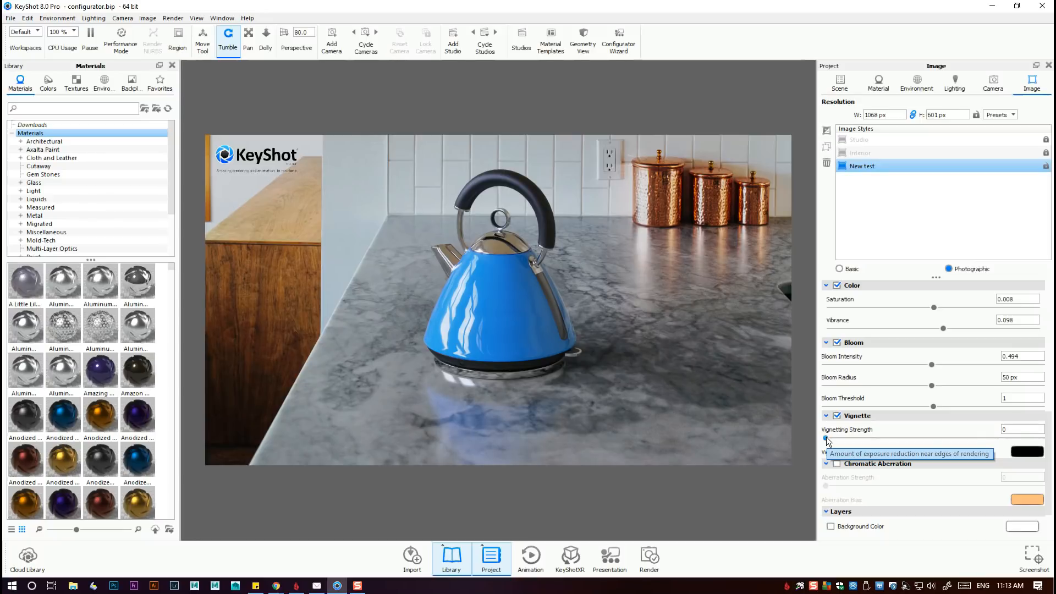
pyautogui.moveTo(827, 438); pyautogui.dragTo(887, 451)
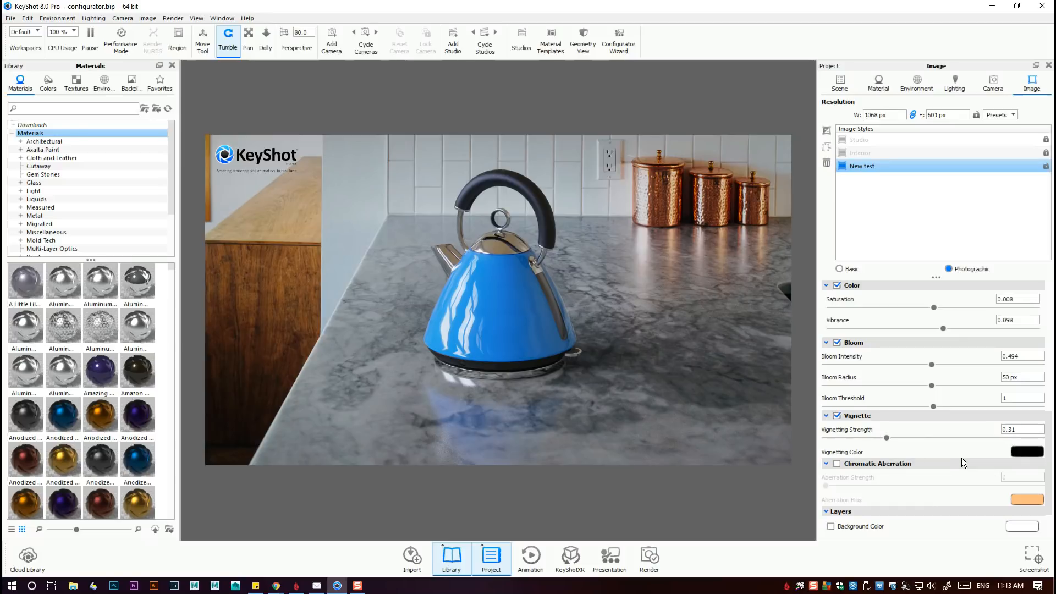
# Try the kettle's blue, sampled from the render, as the vignetting color and discard the change.
pyautogui.click(1023, 451)
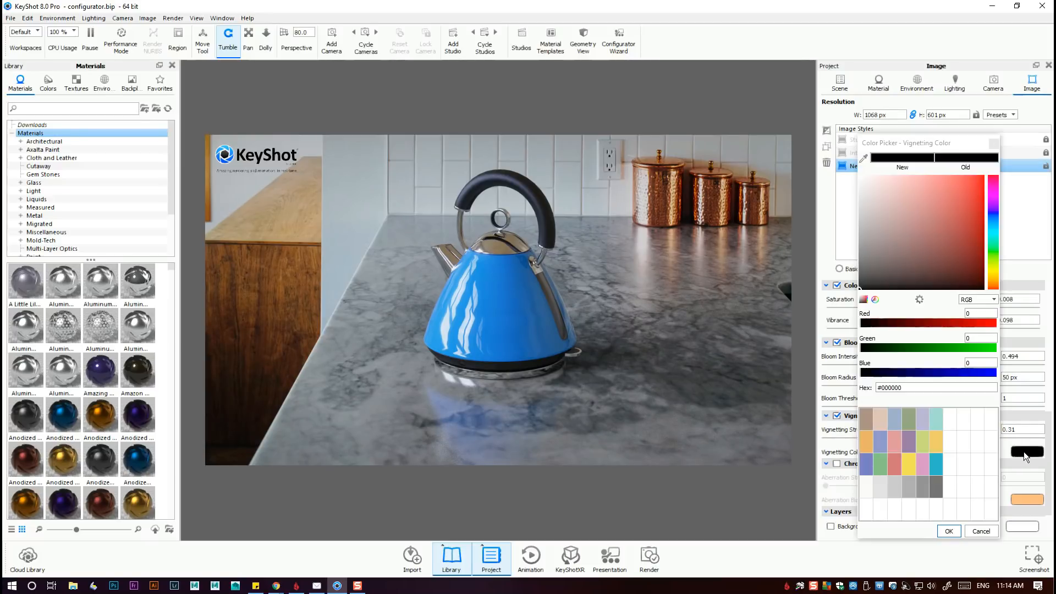
pyautogui.click(864, 158)
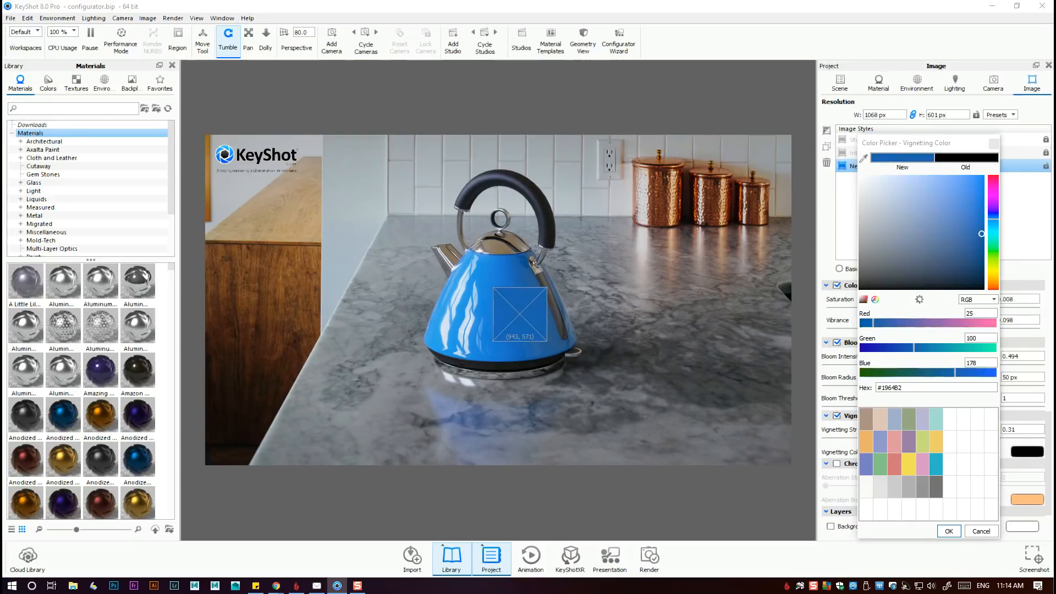
pyautogui.click(517, 319)
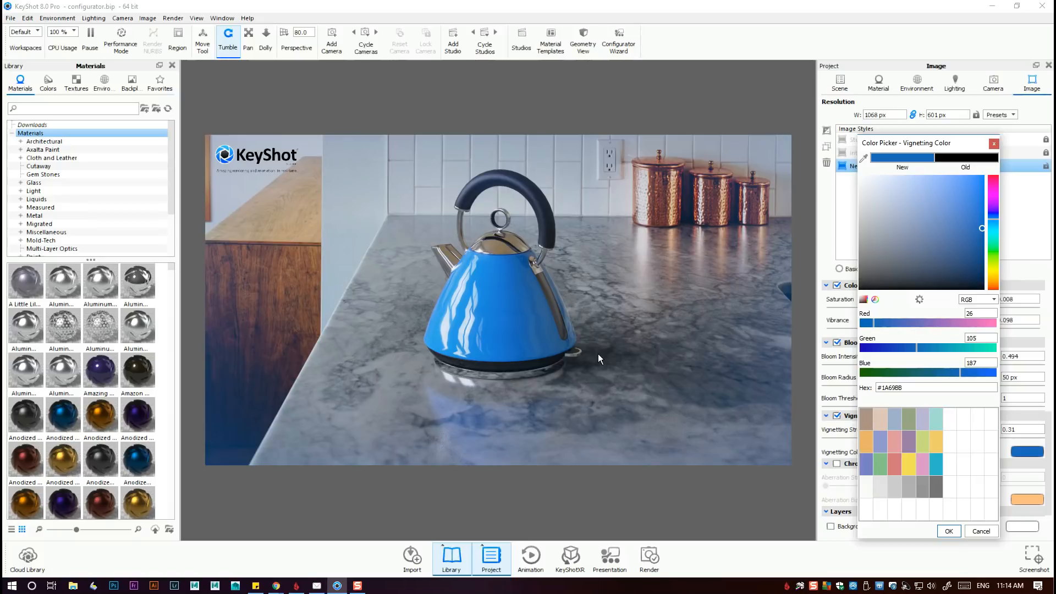
pyautogui.click(987, 531)
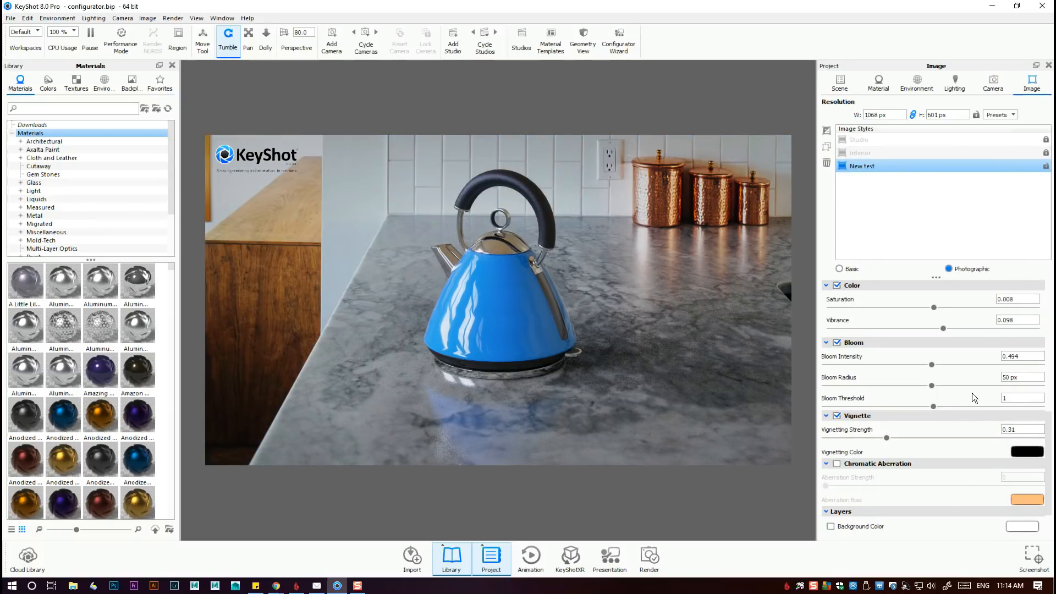
# Enable Chromatic Aberration for the New test style with a strength of about 0.076.
pyautogui.scroll(-1, 980, 443)
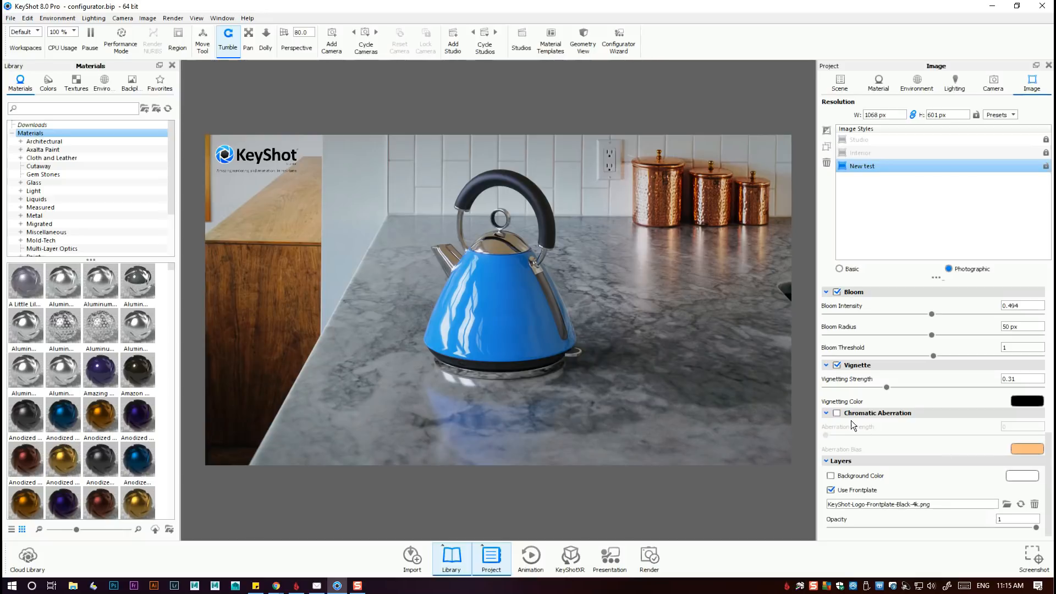
pyautogui.click(837, 414)
pyautogui.moveTo(828, 434); pyautogui.dragTo(848, 450)
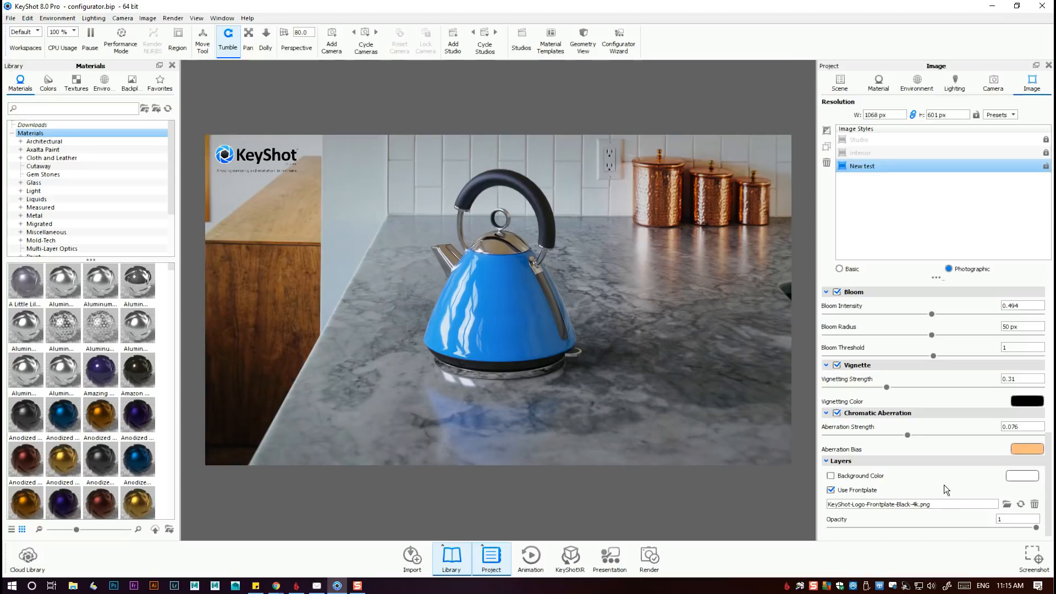
# Enable the Background Color layer in place of the kitchen backdrop, try muted red #C67E7E, and settle on white #FFFFFF.
pyautogui.click(831, 476)
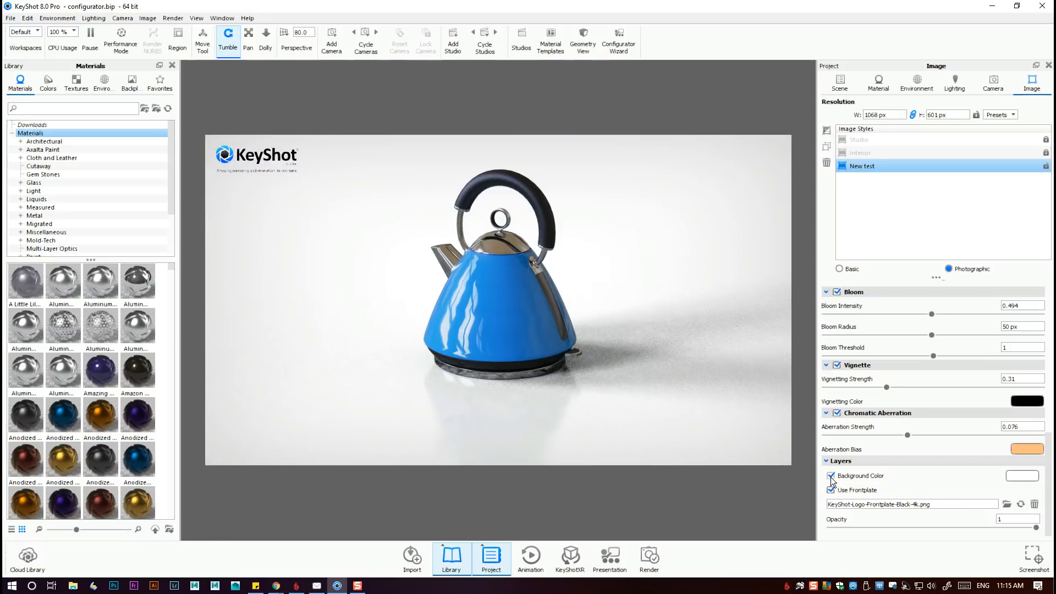
pyautogui.click(831, 476)
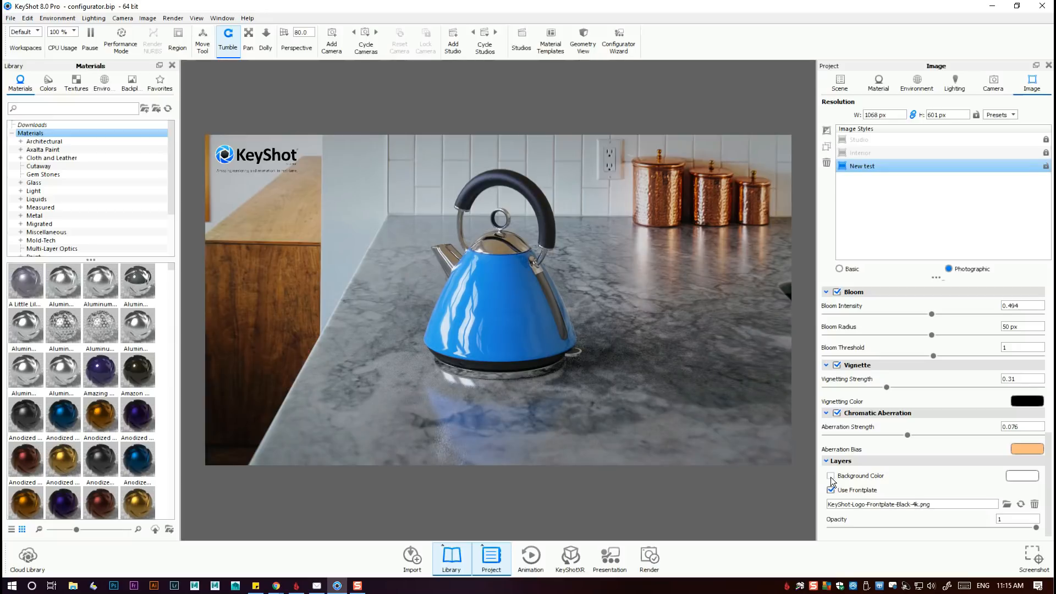
pyautogui.click(830, 476)
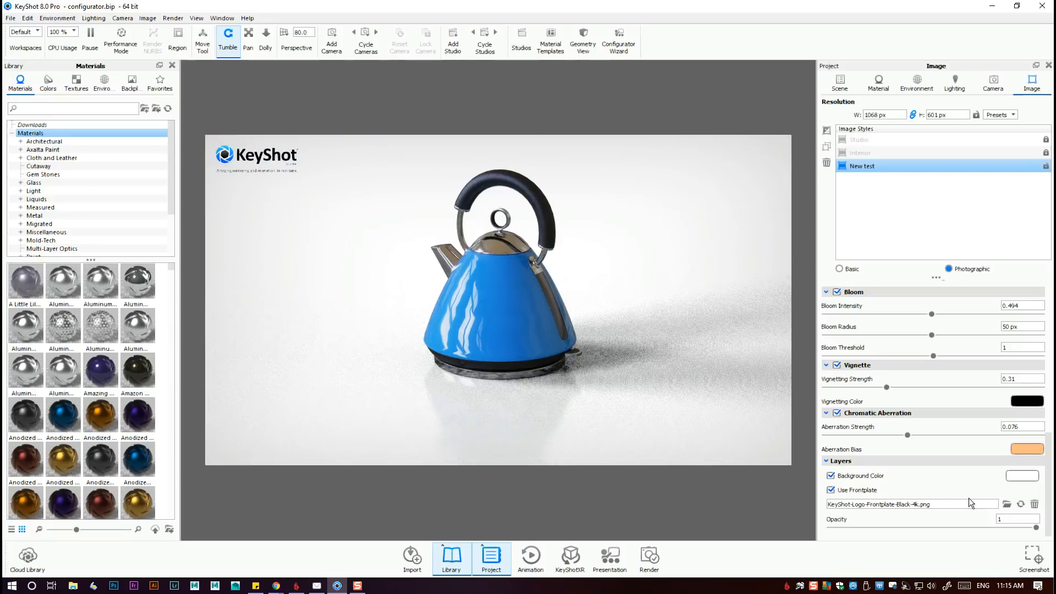
pyautogui.click(1018, 477)
pyautogui.click(909, 253)
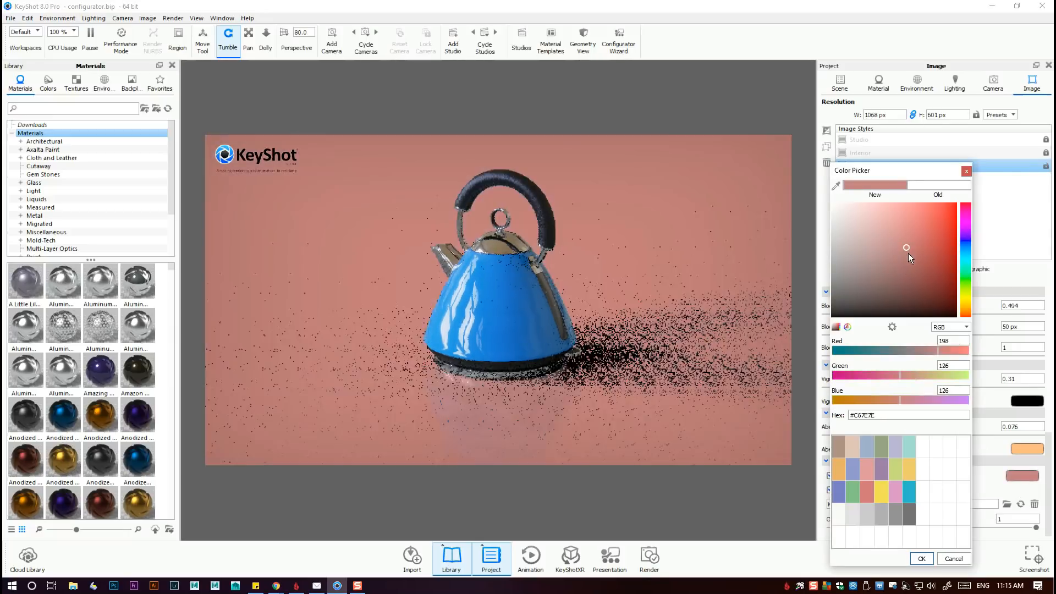
pyautogui.moveTo(908, 253)
pyautogui.mouseDown()
pyautogui.moveTo(872, 250)
pyautogui.moveTo(893, 245)
pyautogui.moveTo(895, 230)
pyautogui.moveTo(818, 200)
pyautogui.mouseUp()
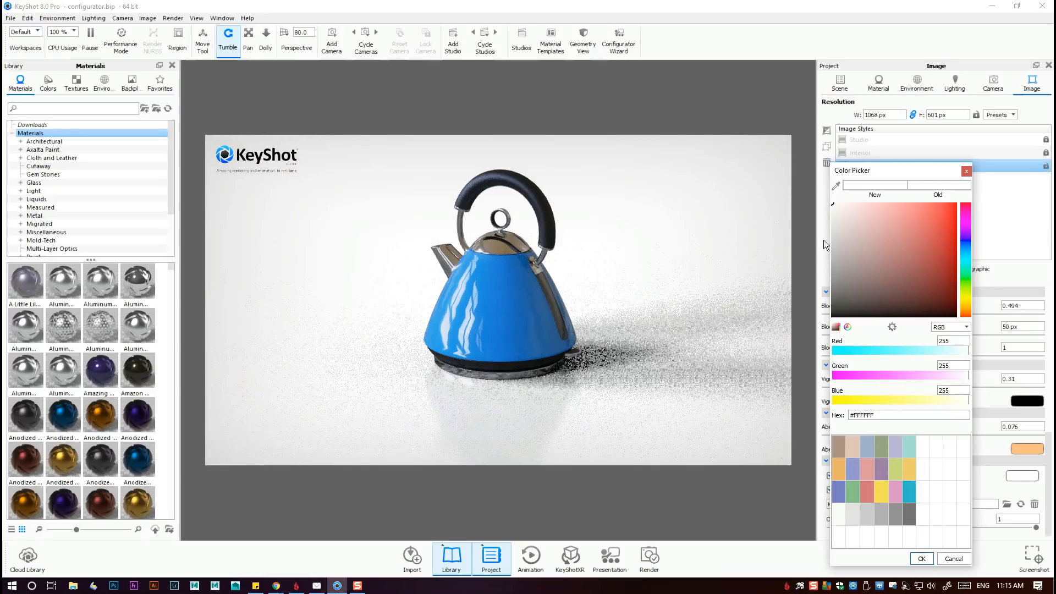
pyautogui.click(918, 558)
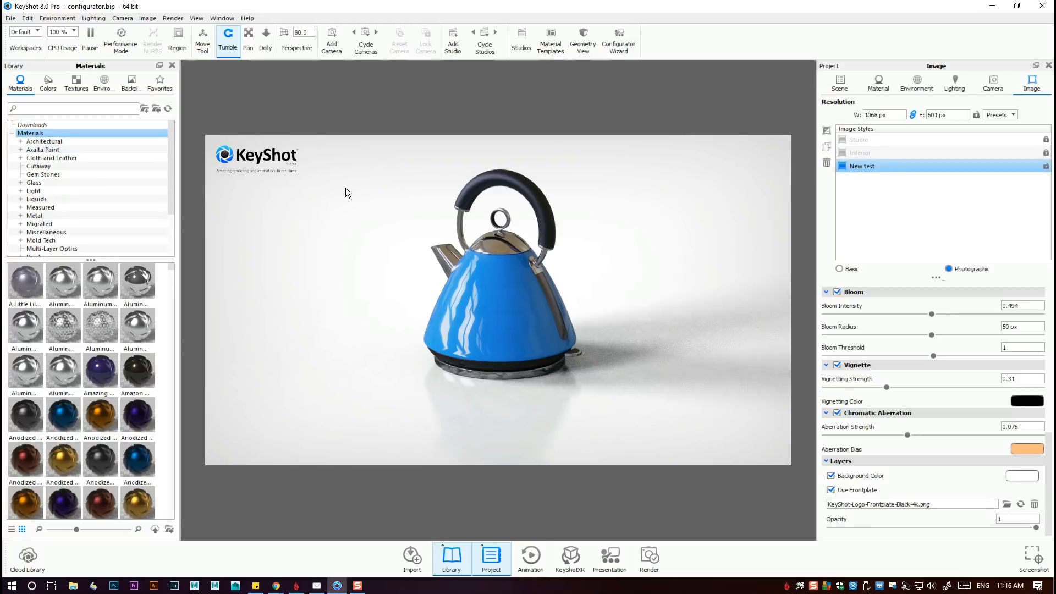
# Try the render without and with the KeyShot logo frontplate, keeping it enabled at opacity 1.
pyautogui.click(831, 491)
pyautogui.click(831, 490)
pyautogui.click(831, 491)
pyautogui.click(831, 490)
pyautogui.moveTo(1036, 527)
pyautogui.mouseDown()
pyautogui.moveTo(882, 540)
pyautogui.moveTo(1039, 531)
pyautogui.mouseUp()
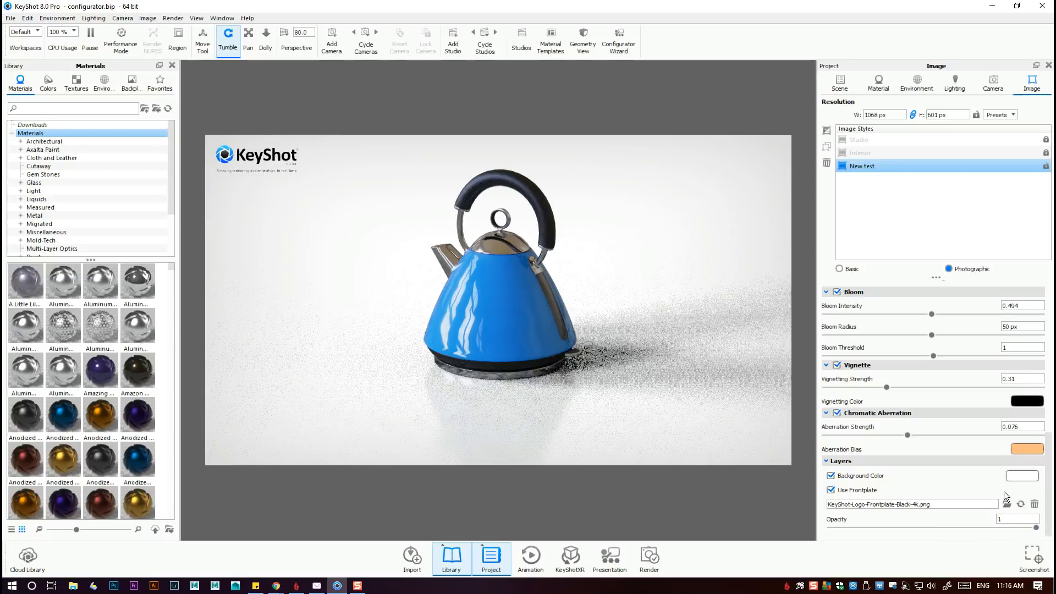
pyautogui.scroll(4, 1011, 484)
pyautogui.scroll(5, 1001, 361)
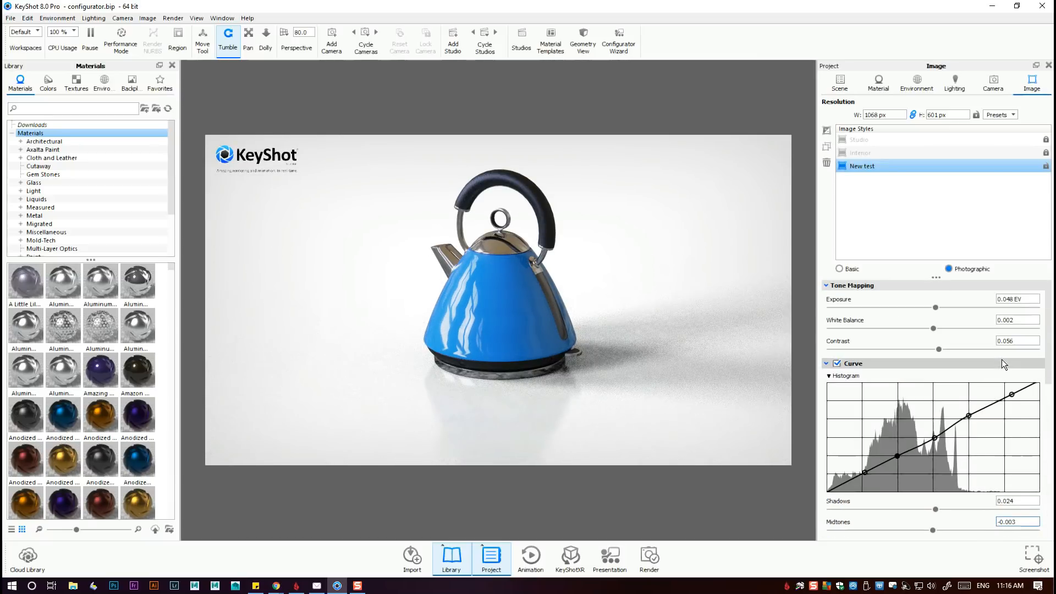